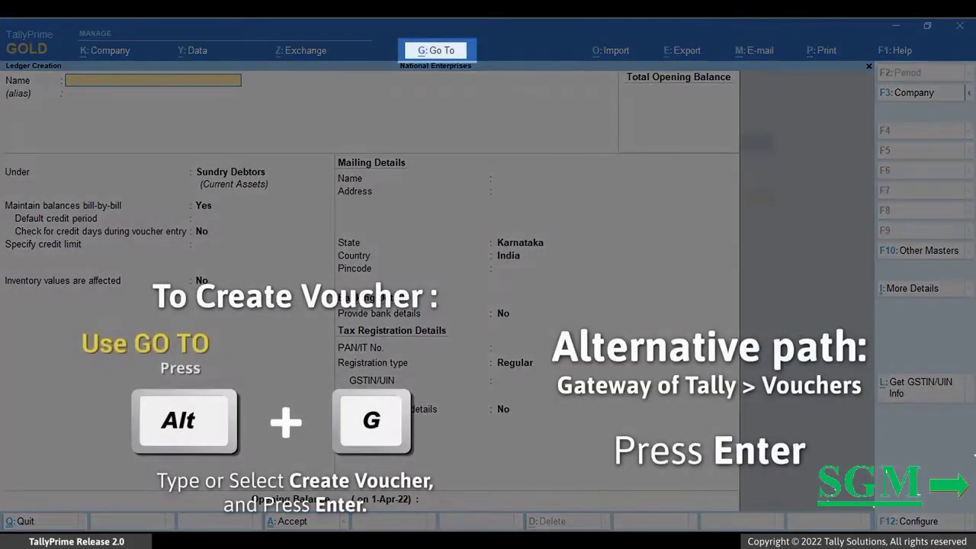
Start creating a voucher and change its type from Payment to Sales.
key(alt+g)
key(Up)
key(Up)
key(Up)
key(Up)
key(Up)
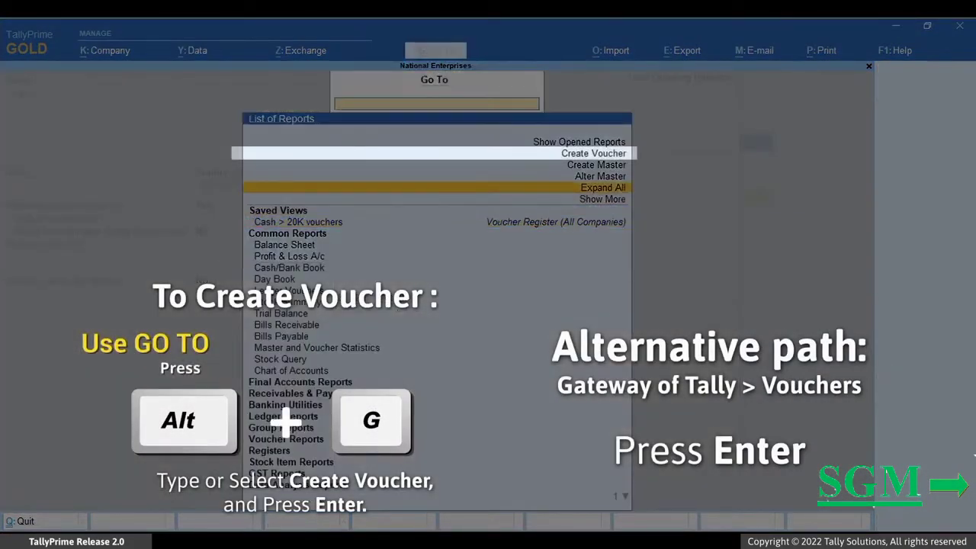
key(Return)
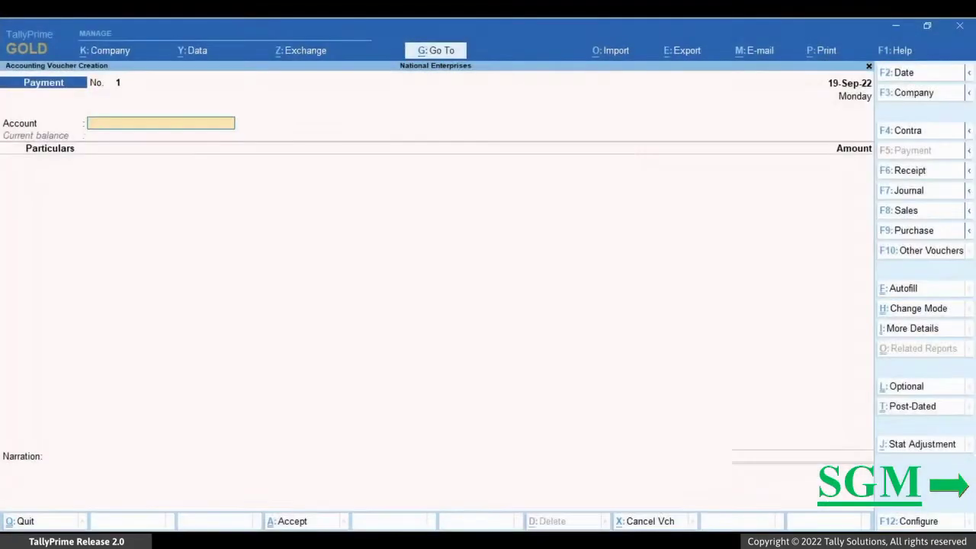
key(F8)
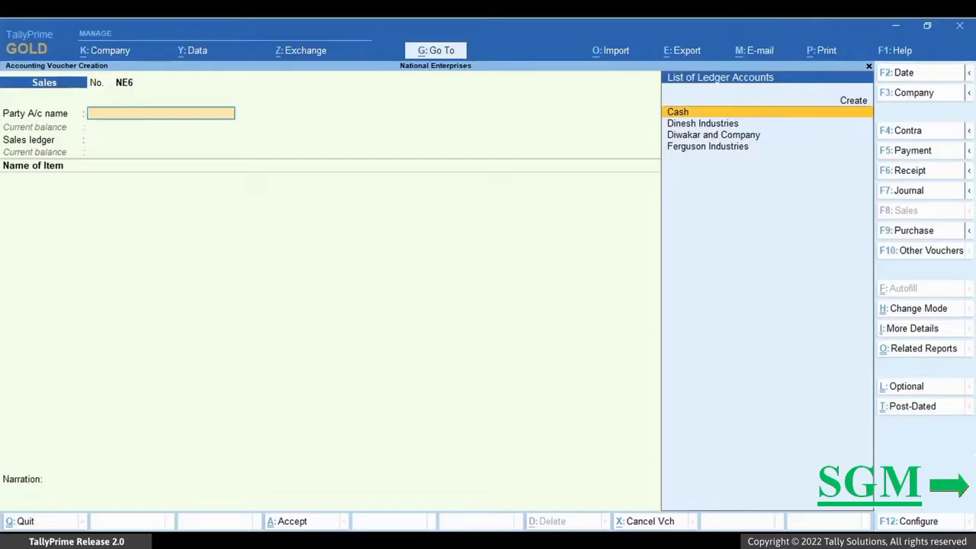
Select Ferguson Industries as the party with bill of lading 34563 dated 19-Sep-22 and a motor vehicle number, and use the Sales ledger.
key(Down)
key(Down)
key(Down)
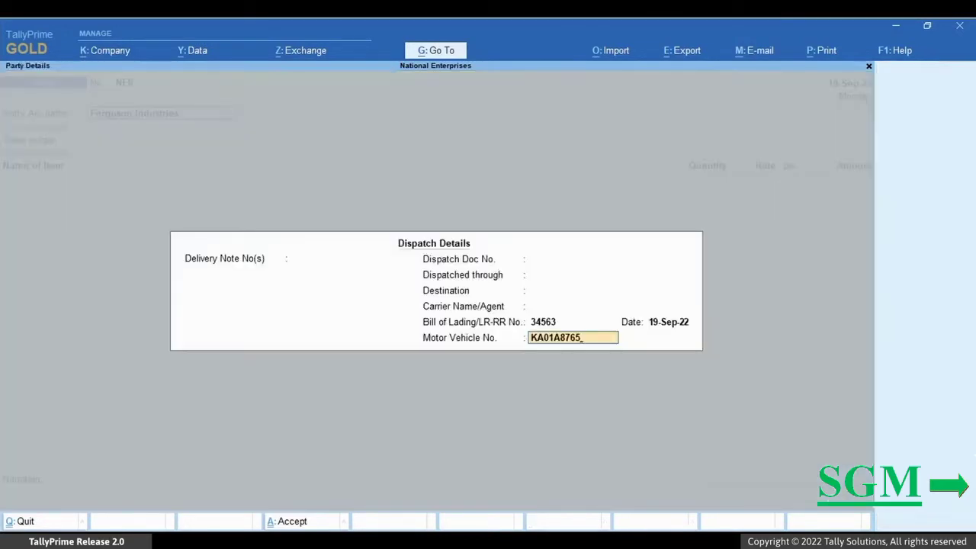
key(Return)
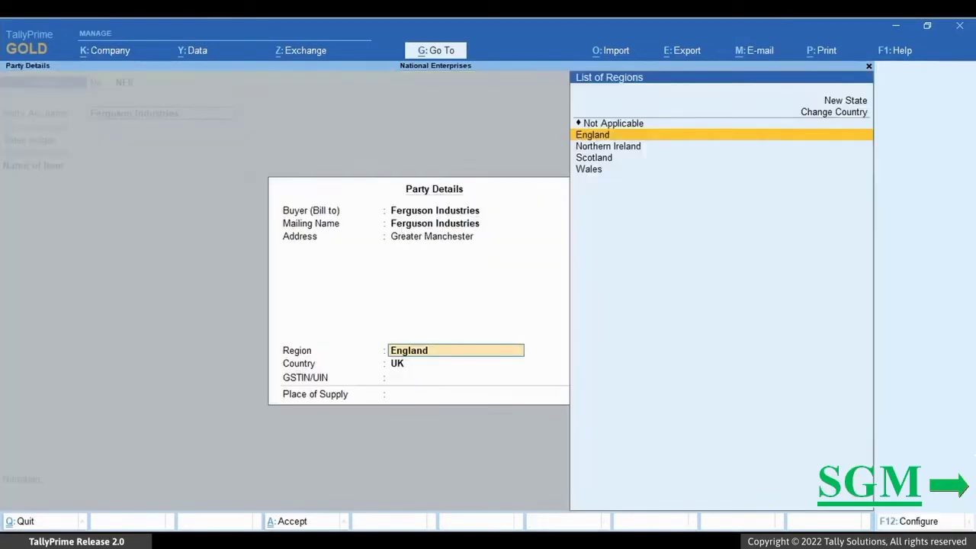
key(ctrl+a)
key(Return)
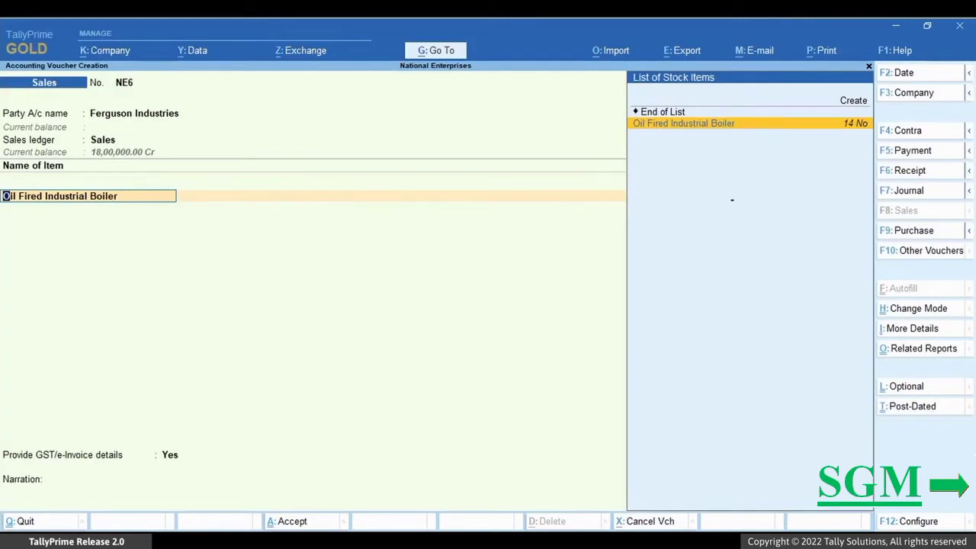
Add the stock item Oil Fired Industrial Boiler with quantity 2 at a rate of 3,00,000.00 per No.
key(Return)
text(2)
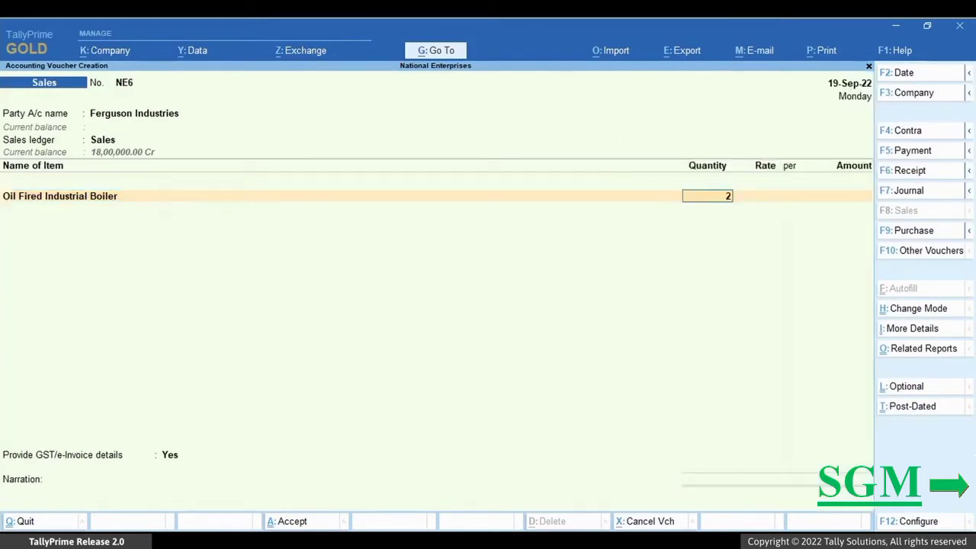
key(Return)
key(Return)
key(Return)
key(Return)
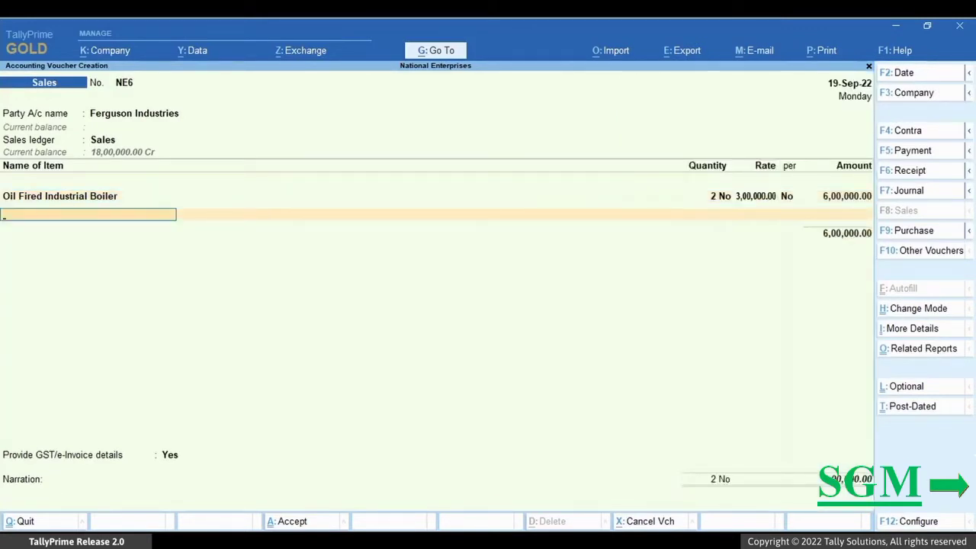
Add the IGST ledger below the boiler item to apply the tax.
text(Ig)
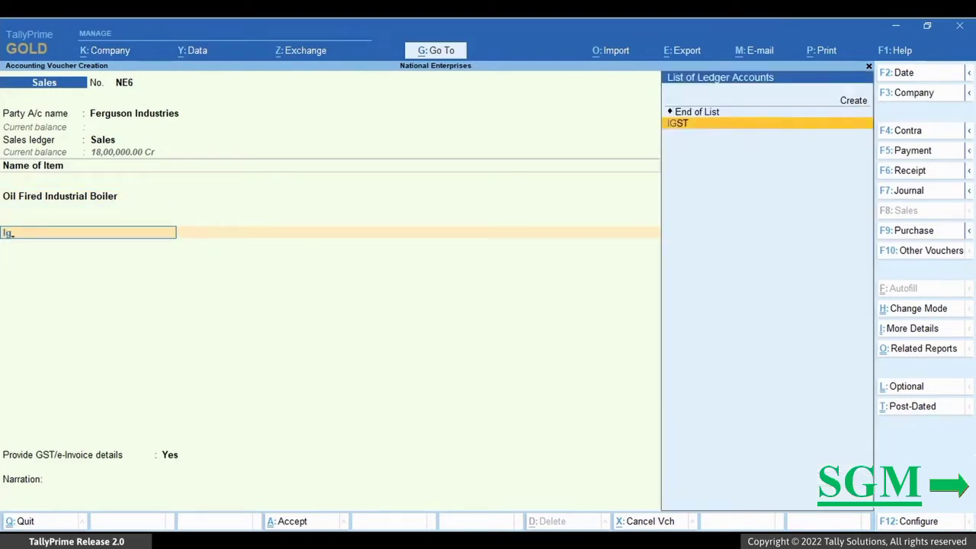
key(Return)
key(Return)
key(Return)
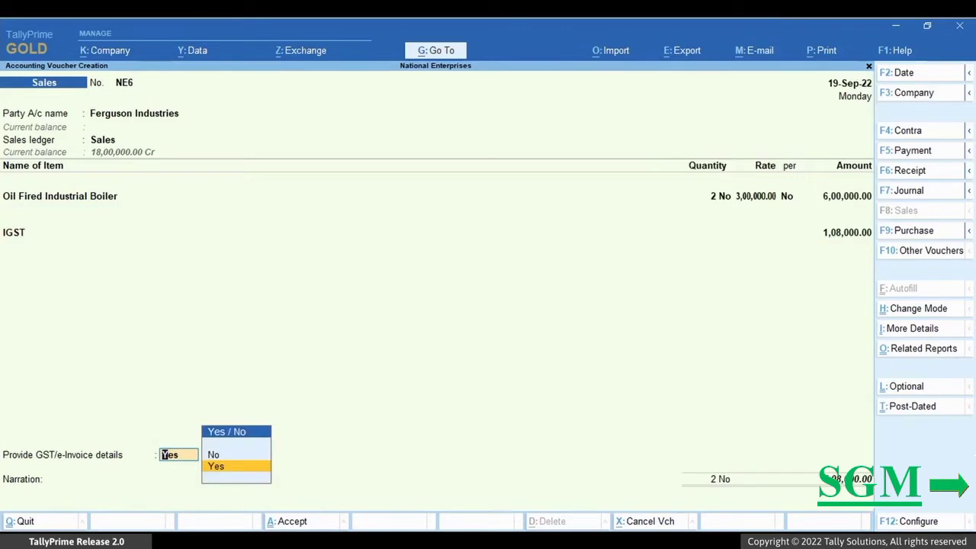
Provide GST/e-Invoice details with shipping bill number 874569, date 19-9 and the port matching "Coch".
key(Return)
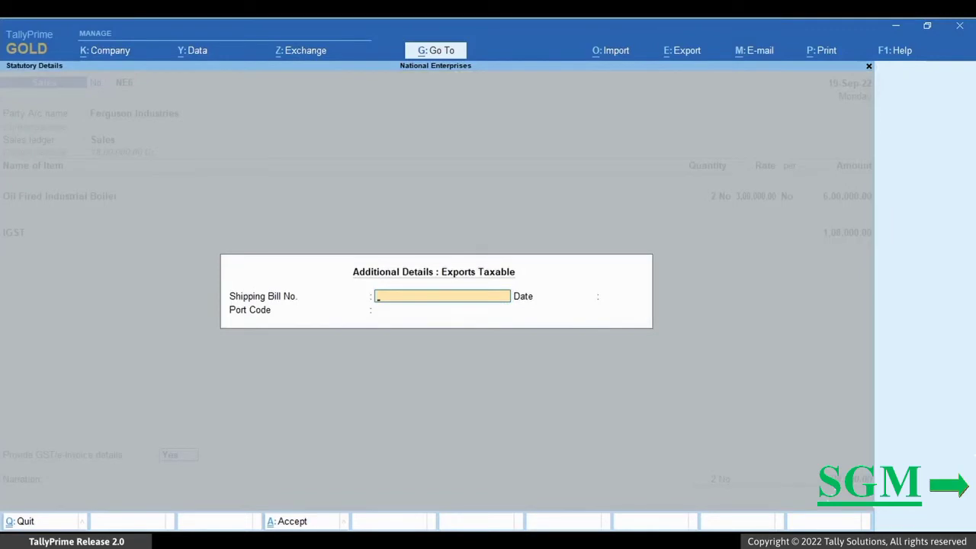
text(874569)
key(Return)
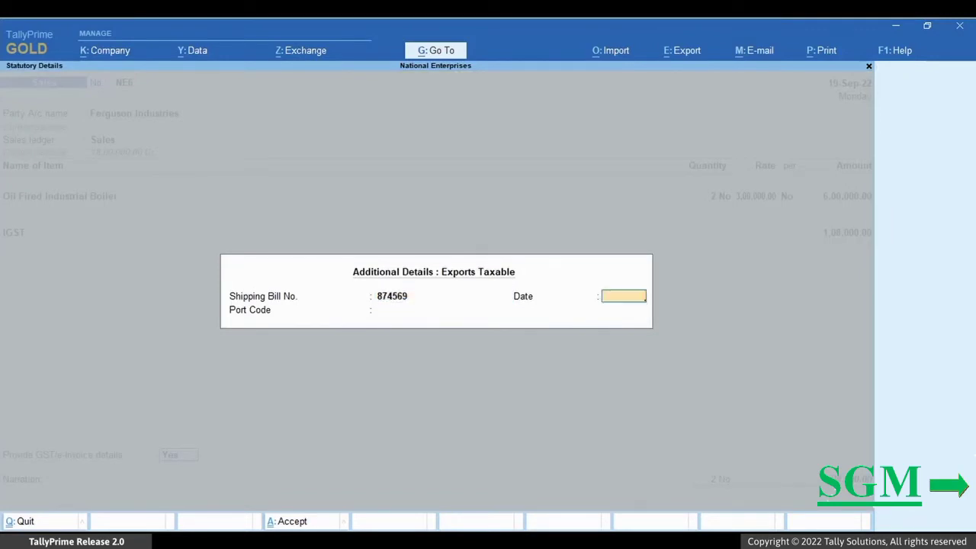
text(19-9)
key(Return)
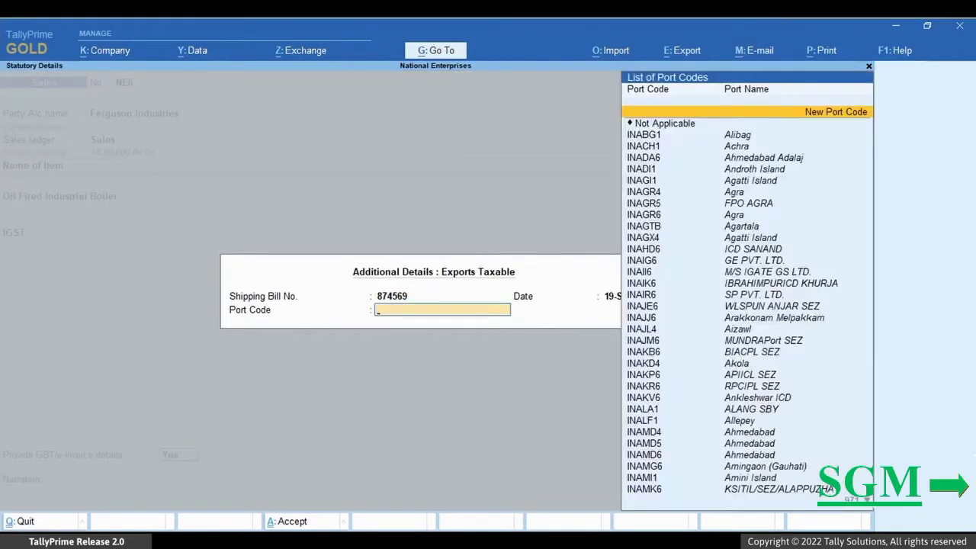
text(Coch)
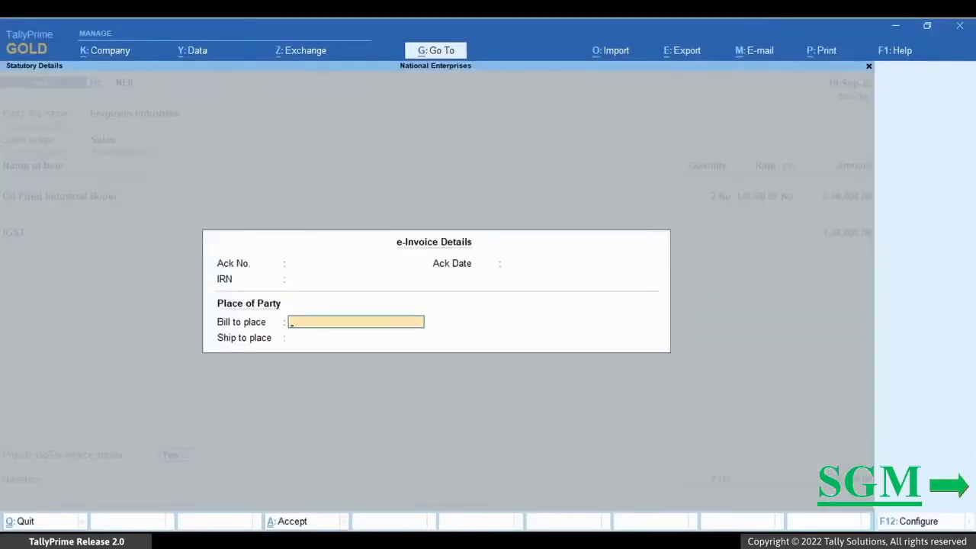
Set both the bill-to place and the ship-to place in the e-Invoice details to England.
text(England)
key(Return)
text(England)
key(Return)
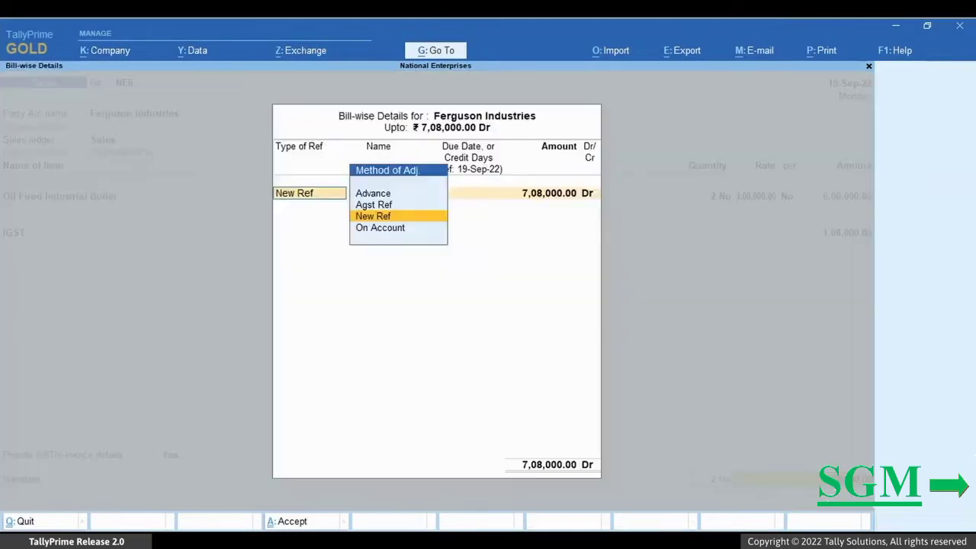
Accept the bill-wise details for Ferguson Industries as New Ref NE6 for the full amount of 7,08,000.00 Dr.
key(Return)
key(Return)
key(Return)
key(Return)
key(Return)
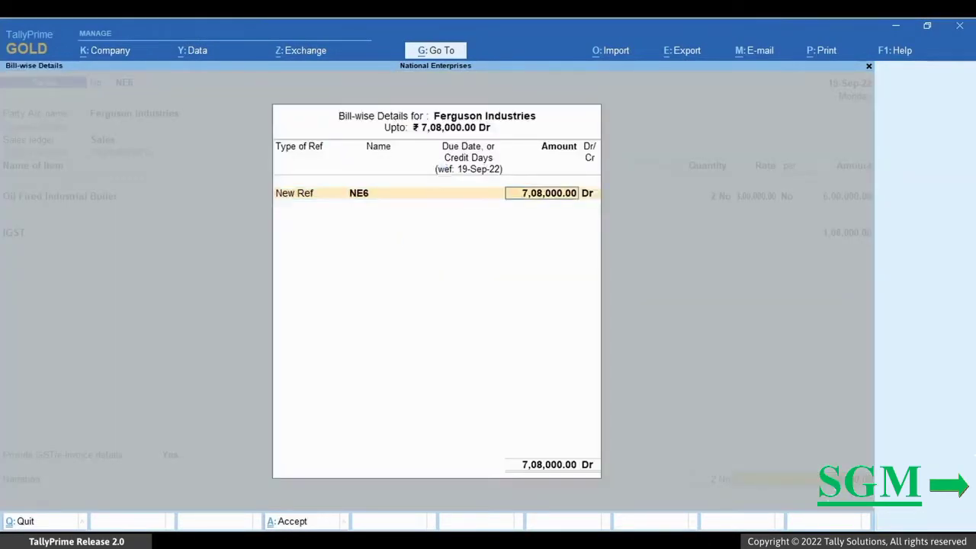
key(Return)
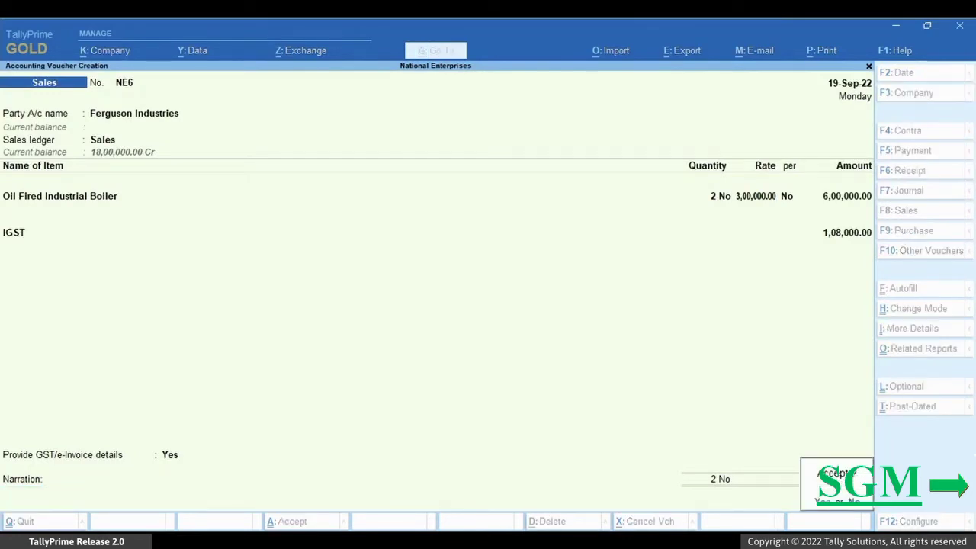
Save the sales voucher and generate its e-Invoice.
key(Return)
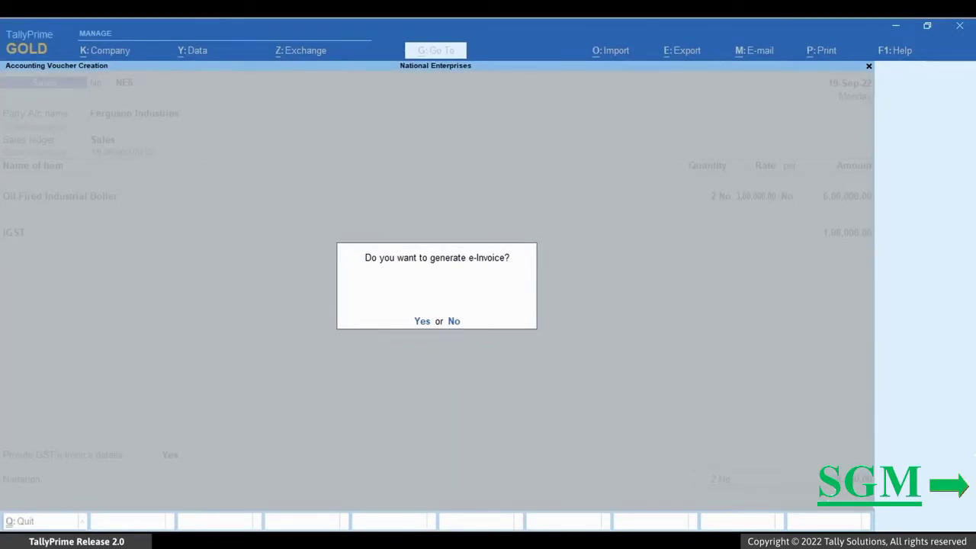
key(y)
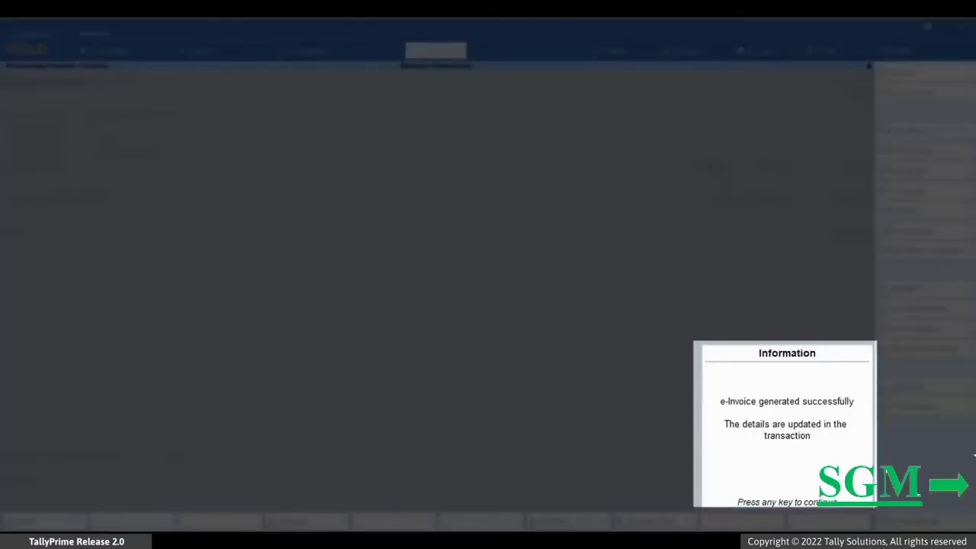
key(Return)
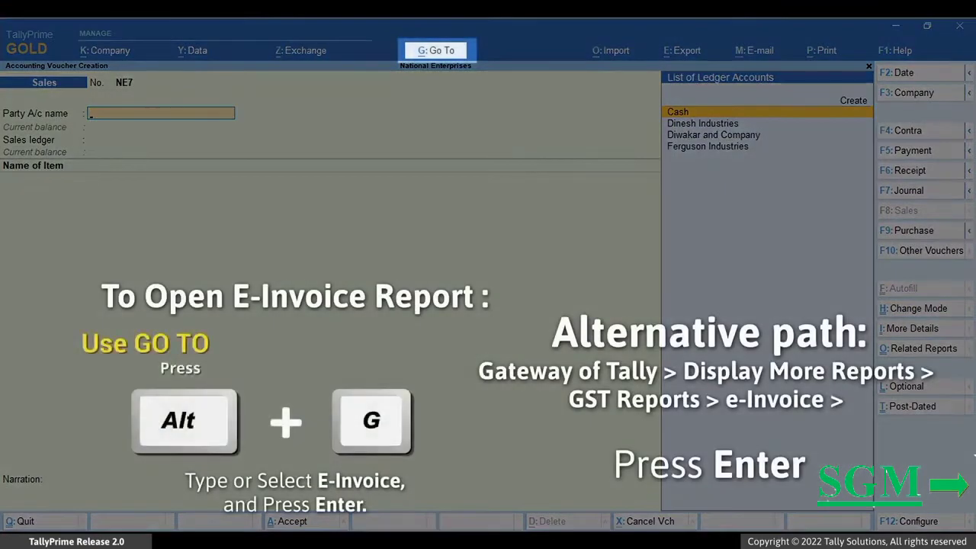
Open the e-Invoice report and drill down through the IRNs generated from the e-Invoice system to the Ferguson Industries sales voucher.
key(alt+g)
text(Einvo)
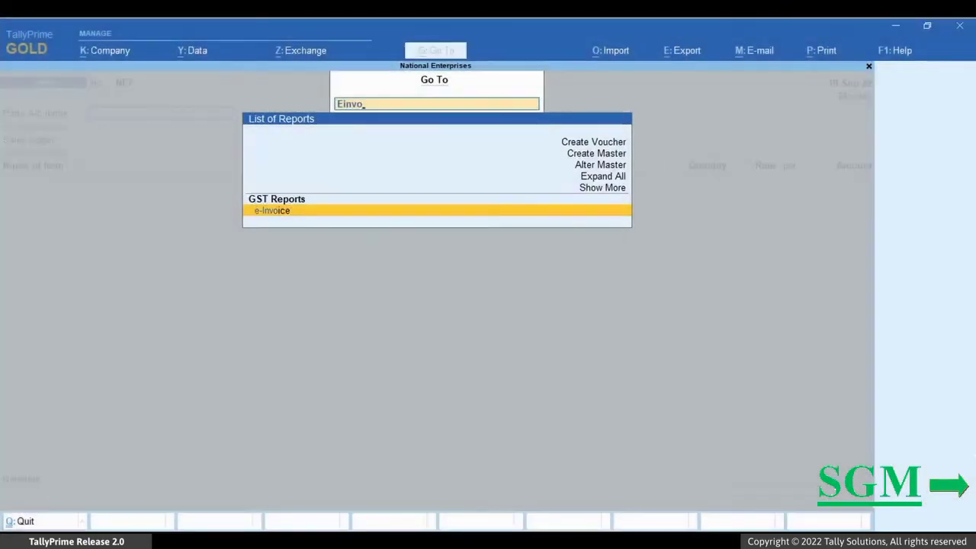
key(Return)
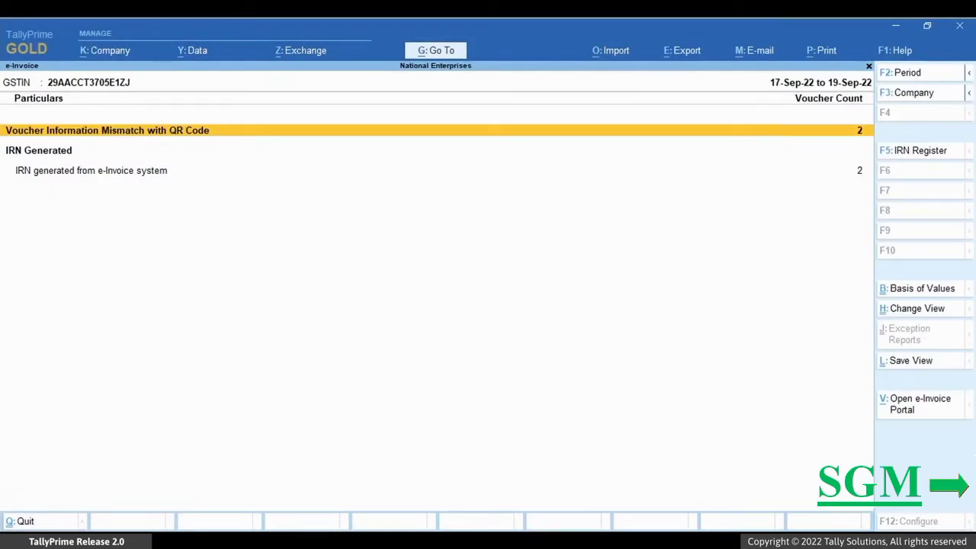
key(Down)
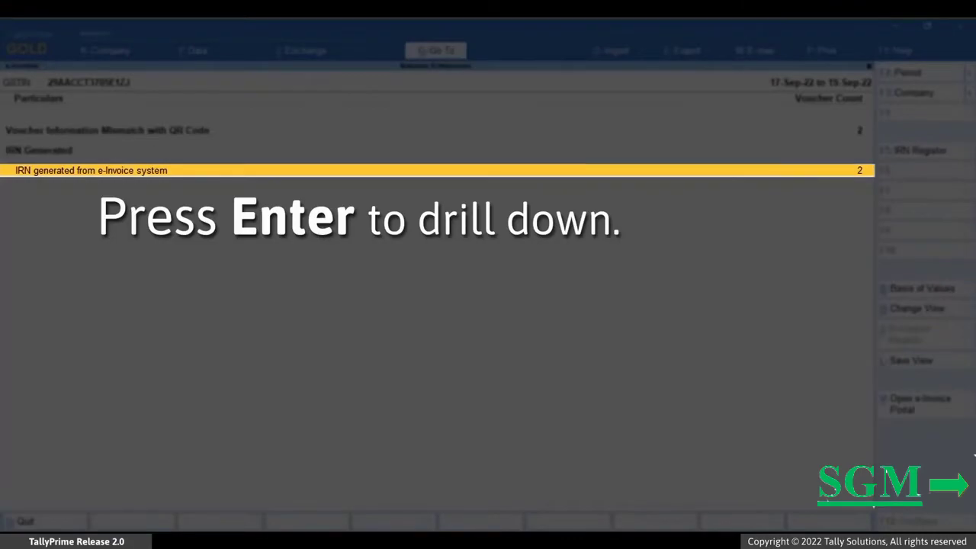
key(Return)
key(Down)
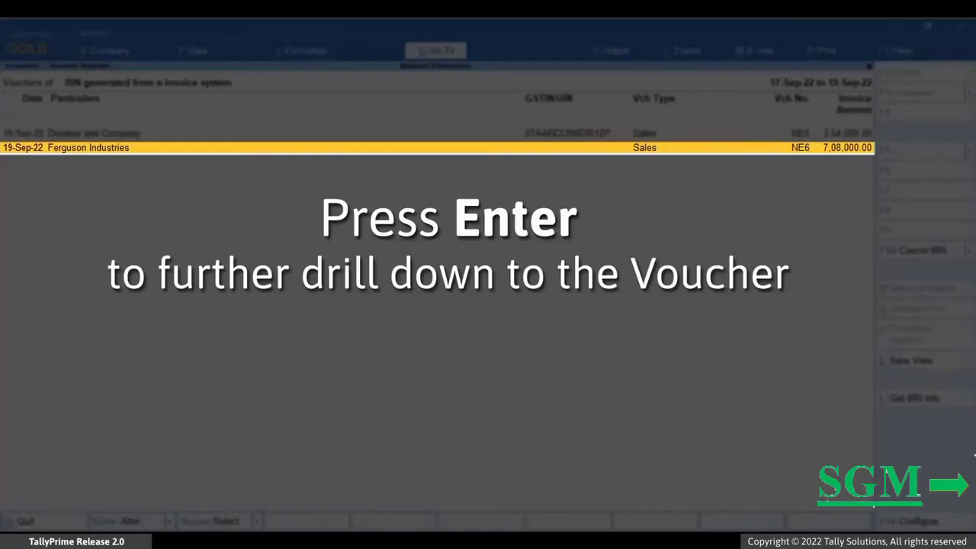
key(Return)
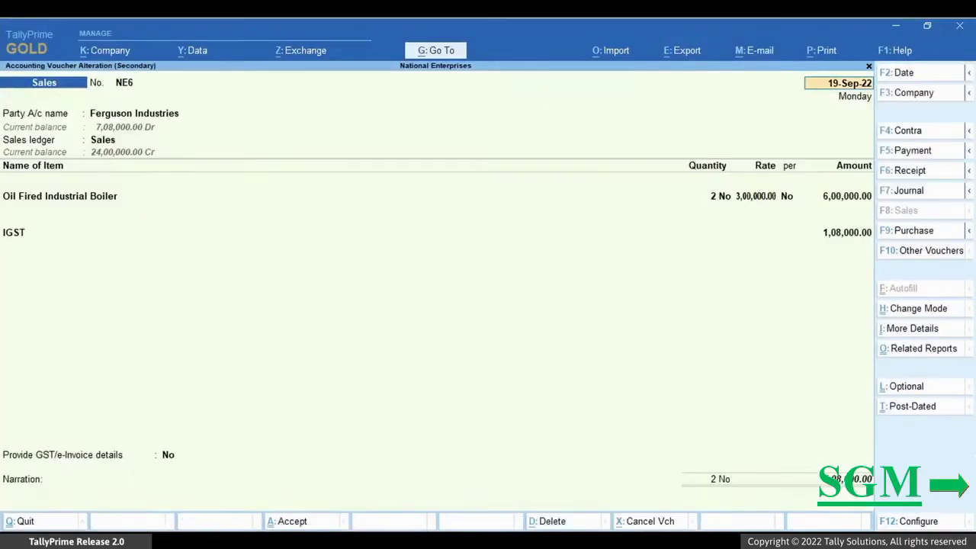
Review the voucher's e-Invoice details, including the acknowledgement number, date and IRN, and return to the voucher.
click(941, 333)
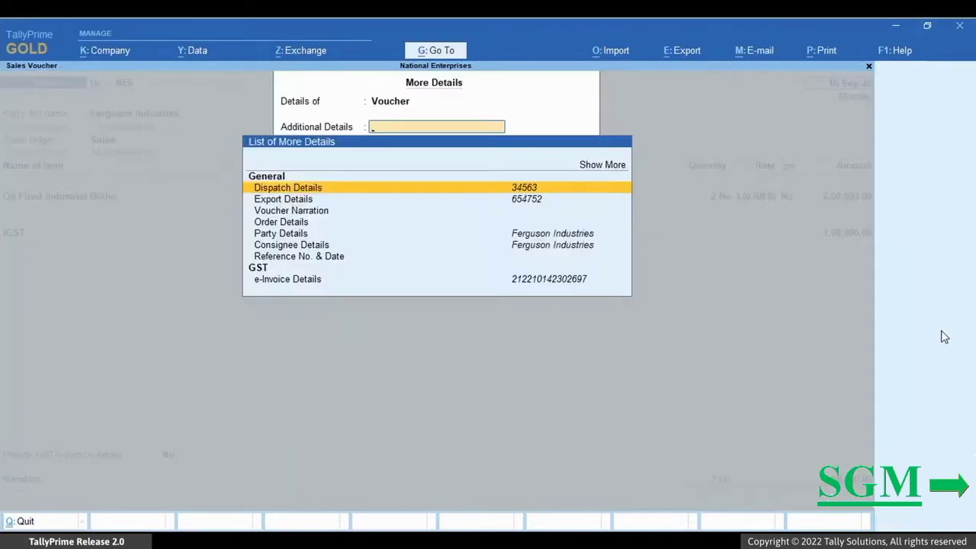
key(End)
key(Return)
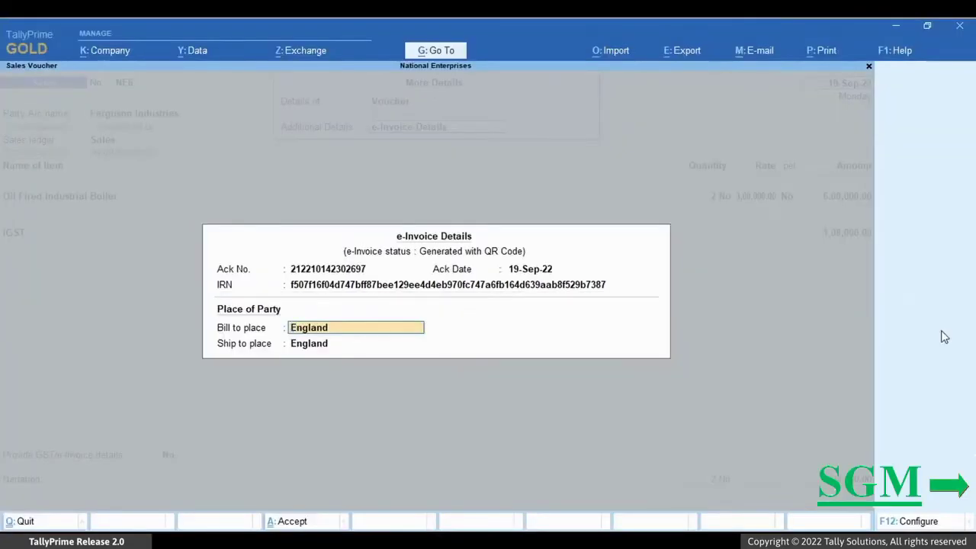
key(BackSpace)
key(ctrl+a)
key(Escape)
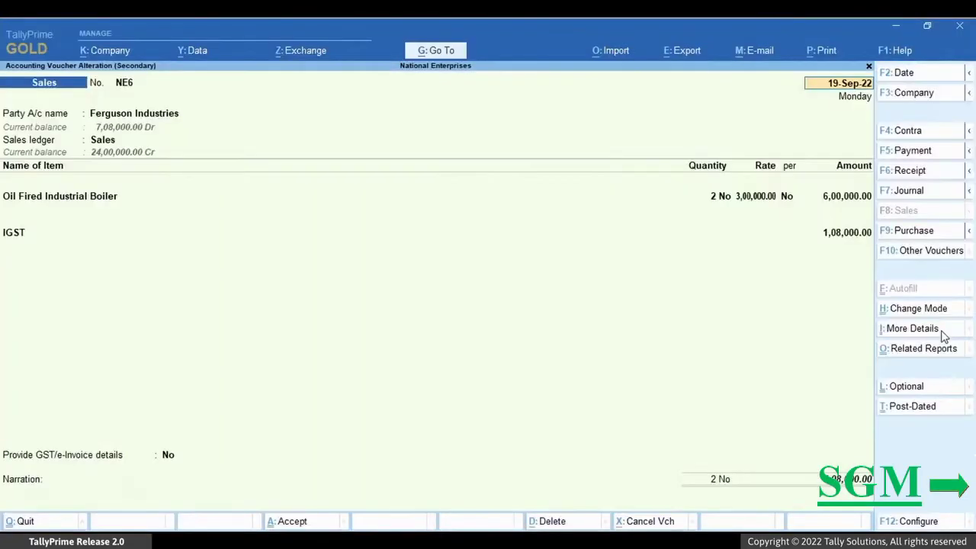
Preview the printed tax invoice, enlarge it to check the IRN and QR code, and close the preview.
key(alt+p)
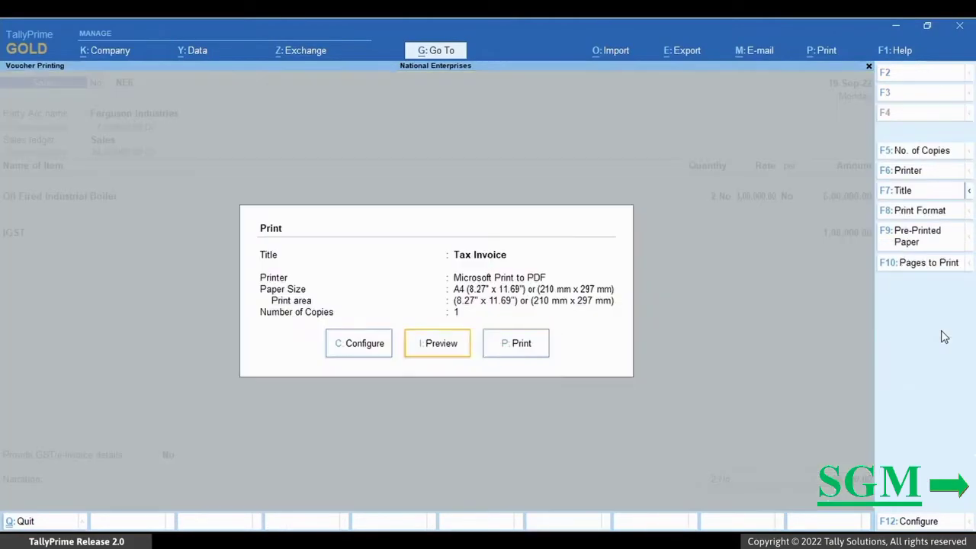
key(i)
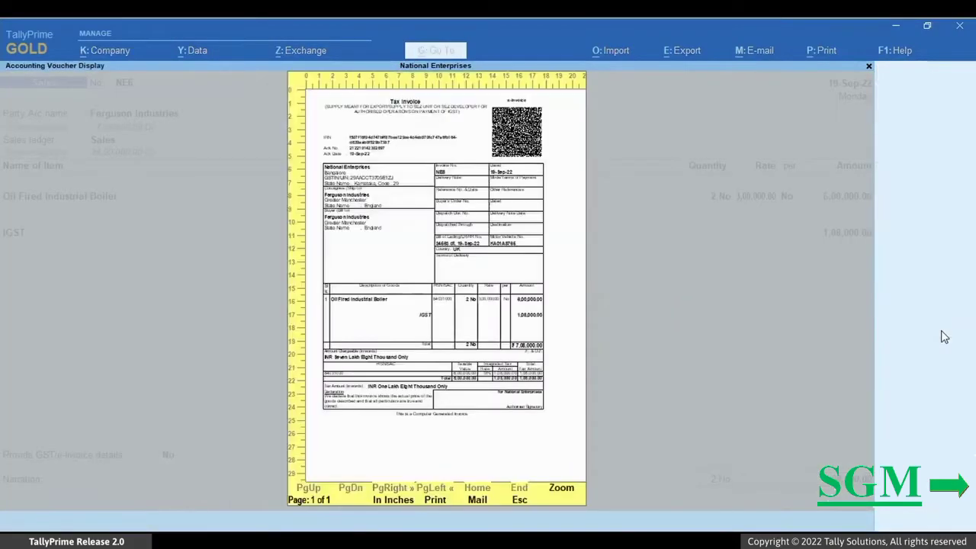
key(alt+z)
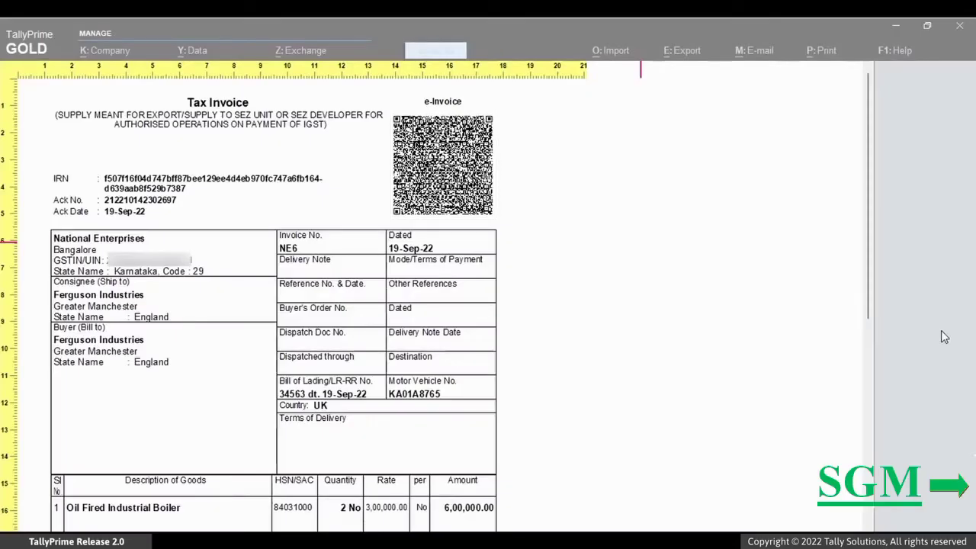
key(alt+z)
key(Escape)
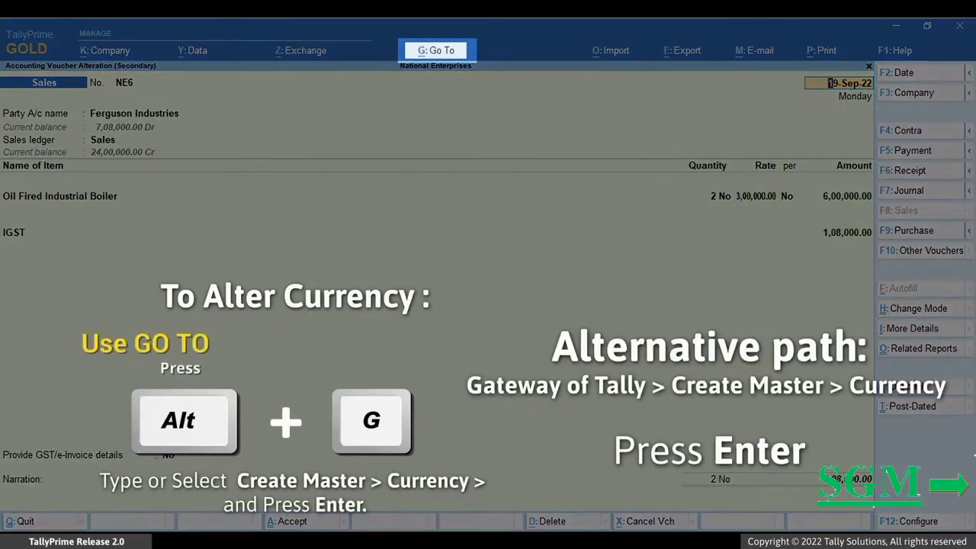
Open the creation form for a new Currency master.
key(alt+g)
key(Up)
key(Up)
key(Up)
key(Up)
key(Up)
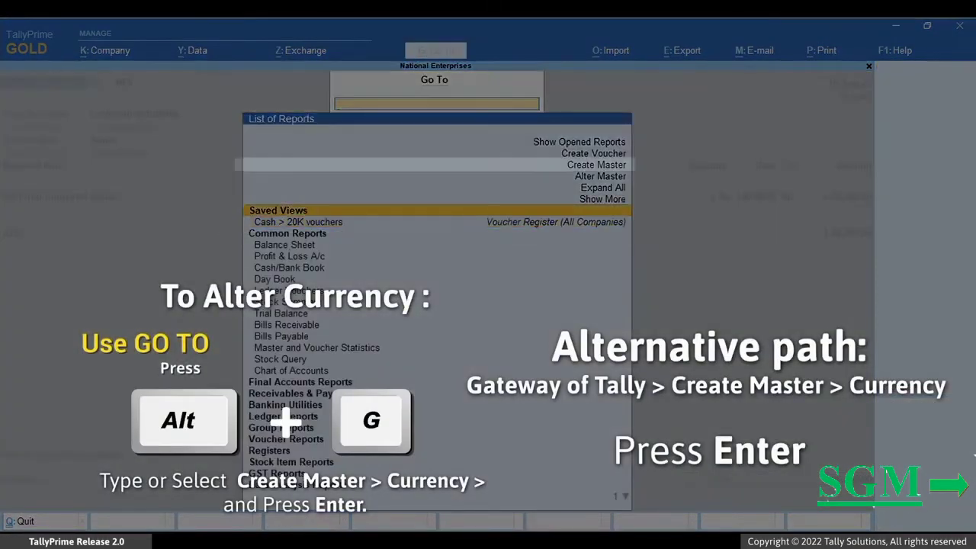
key(Return)
key(Down)
key(Down)
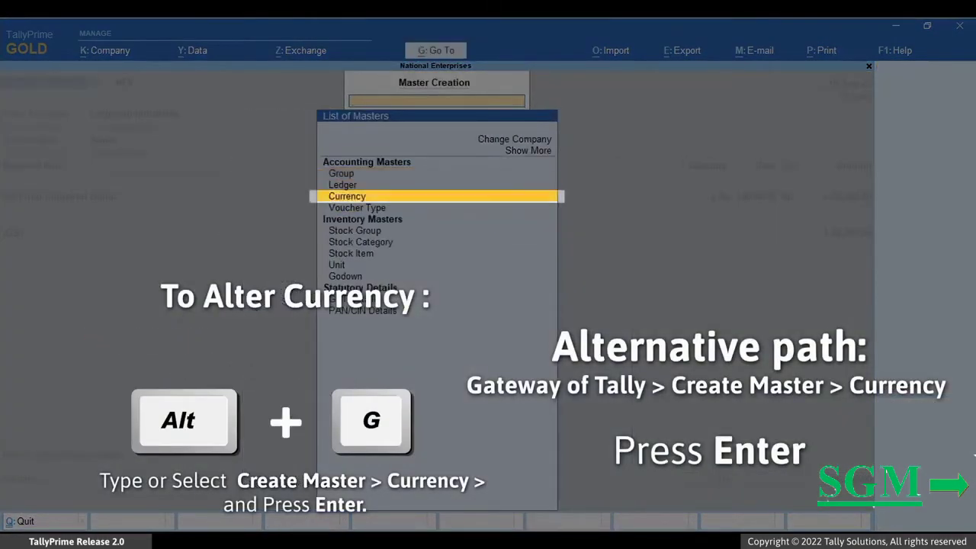
key(Return)
text(cy)
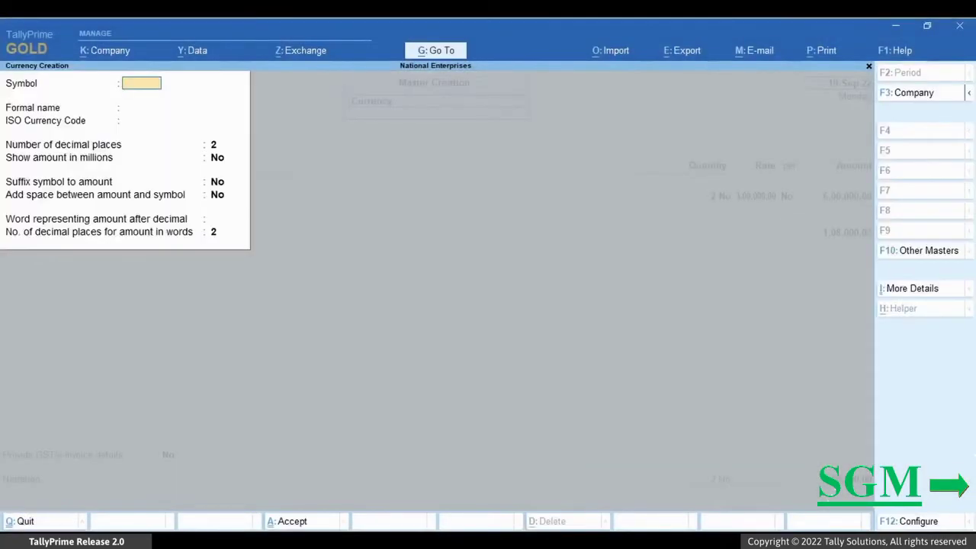
Create the currency master with symbol £ and the formal name British Pound, and save it.
text(£)
key(Return)
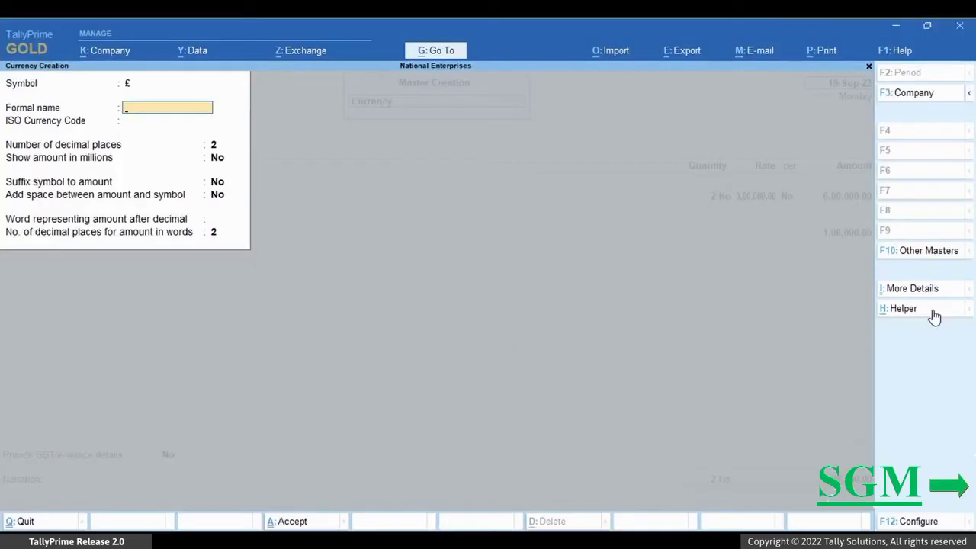
click(932, 311)
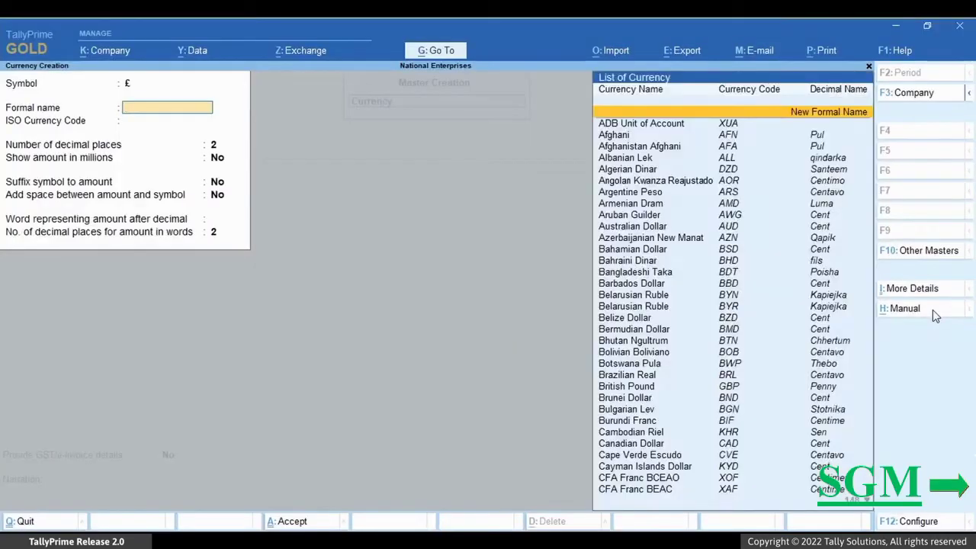
text(Pou)
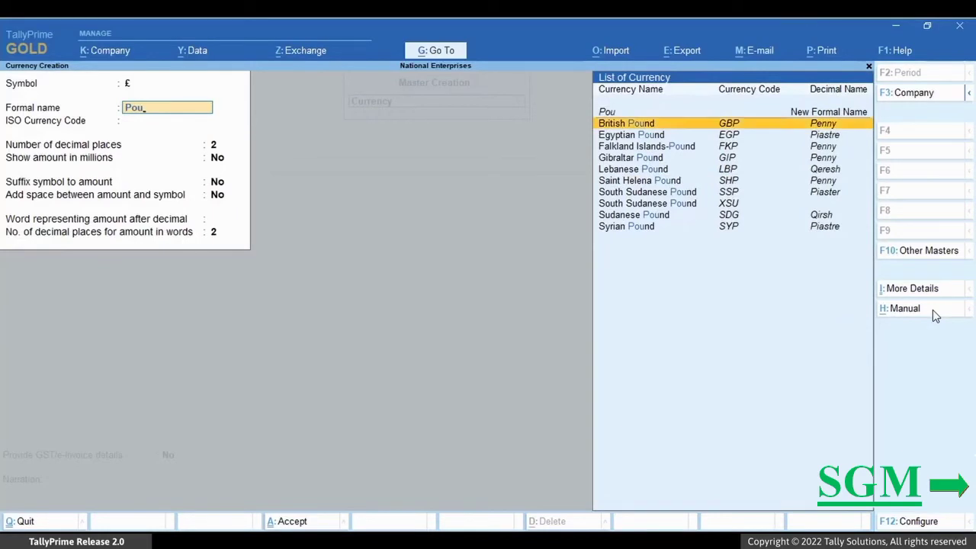
key(Return)
key(Return)
key(ctrl+a)
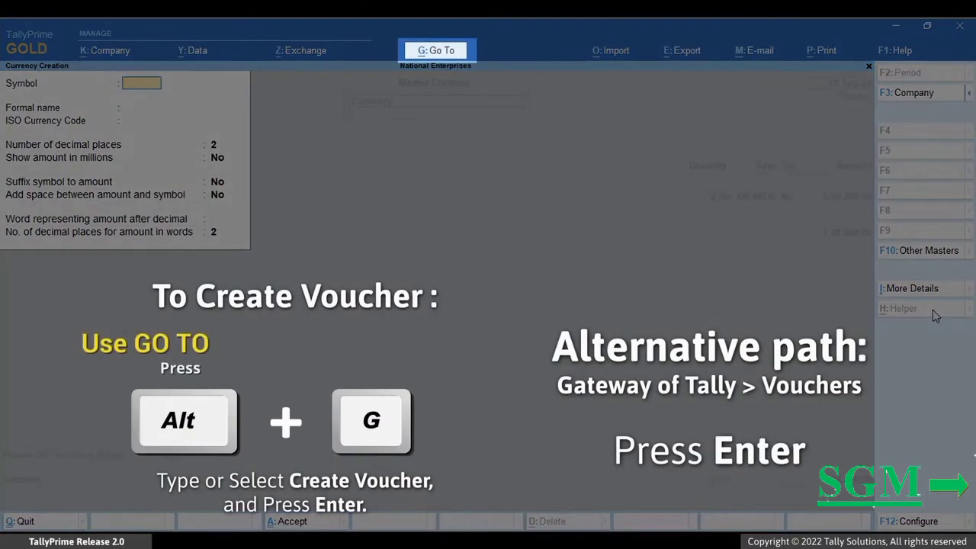
Start creating a new sales voucher.
key(alt+g)
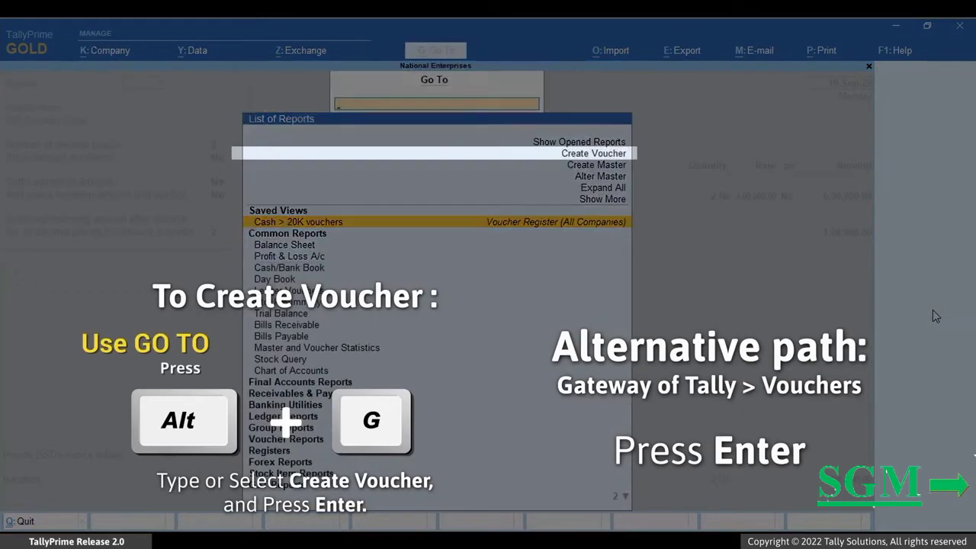
key(Up)
key(Up)
key(Up)
key(Up)
key(Up)
key(Return)
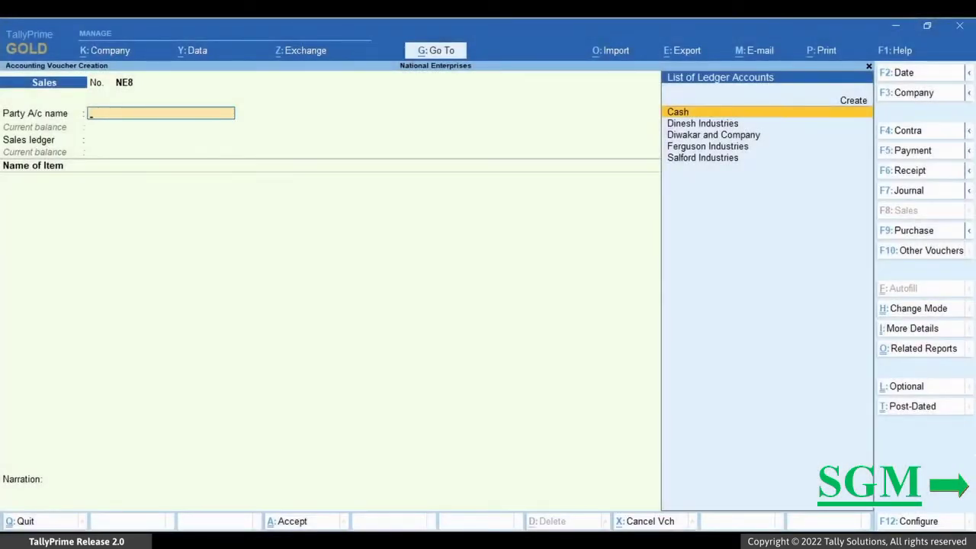
Set the voucher's party to Salford Industries, accept the party details with region England, and choose the Sales ledger.
key(Down)
key(Down)
key(Down)
key(Down)
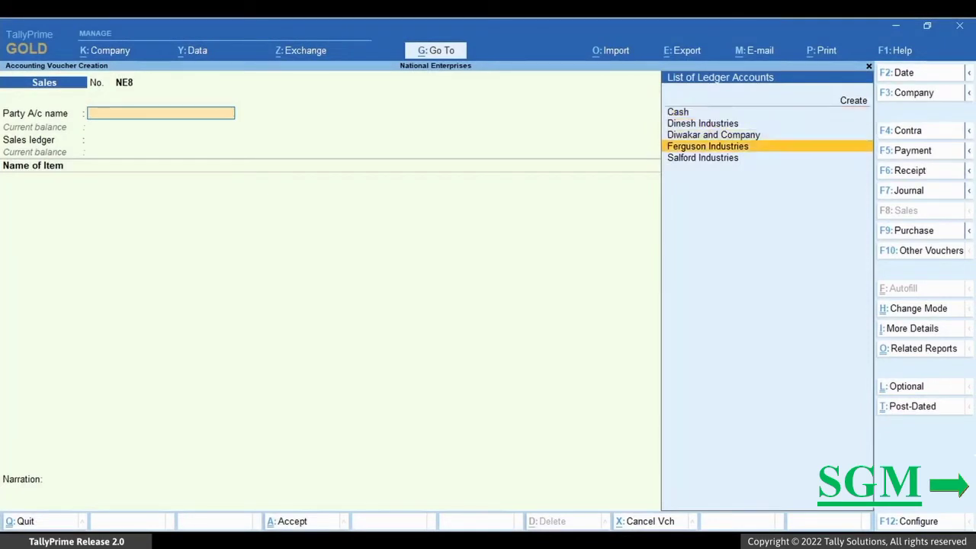
key(Return)
key(Return)
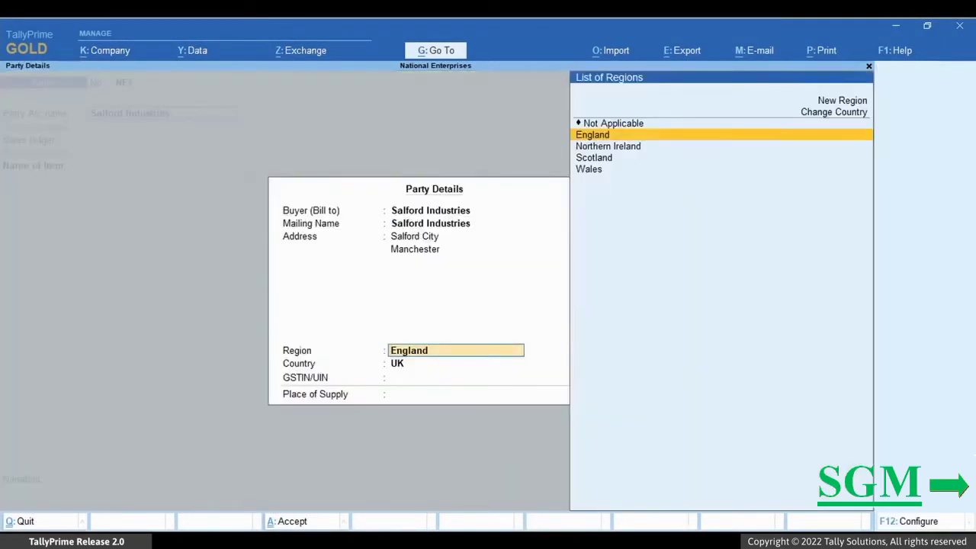
key(Return)
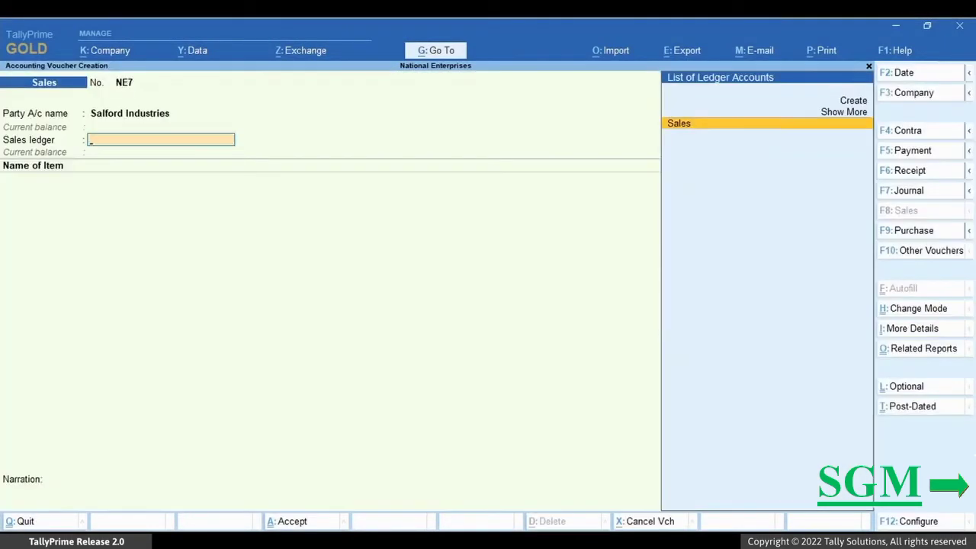
key(Return)
Add the stock item Oil Fired Industrial Boiler with quantity 2 at a rate of £3,300 per No.
key(Down)
key(Down)
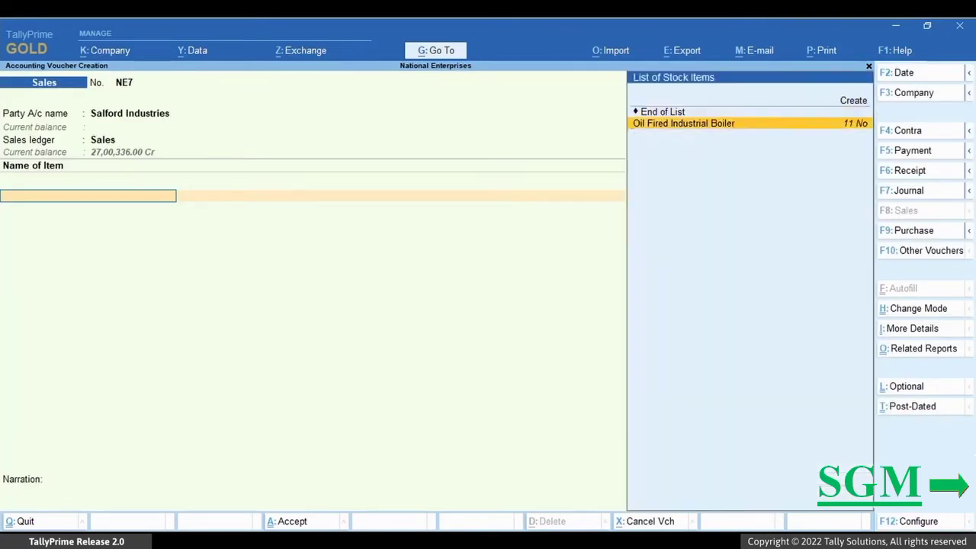
key(Return)
text(2)
key(Return)
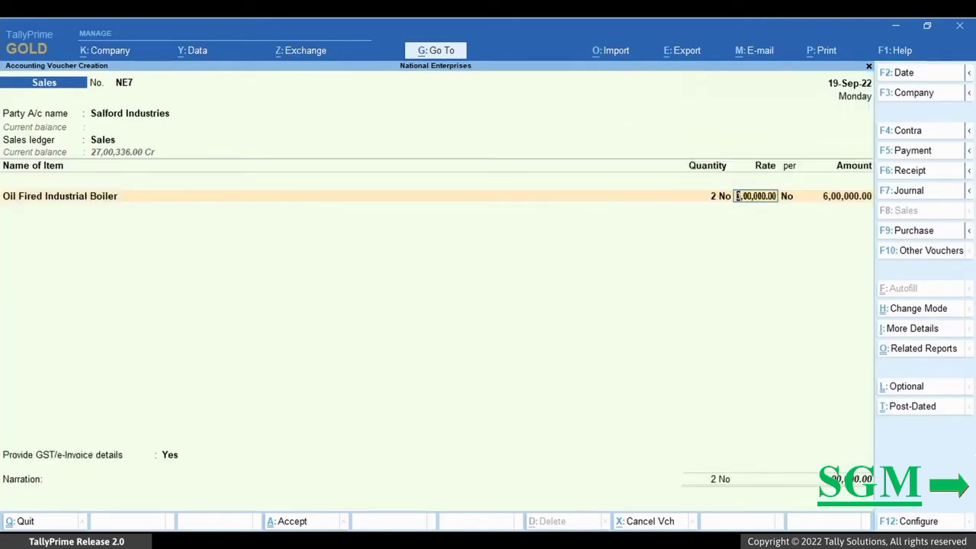
text(£3,3)
text(00)
key(Return)
key(Return)
key(Return)
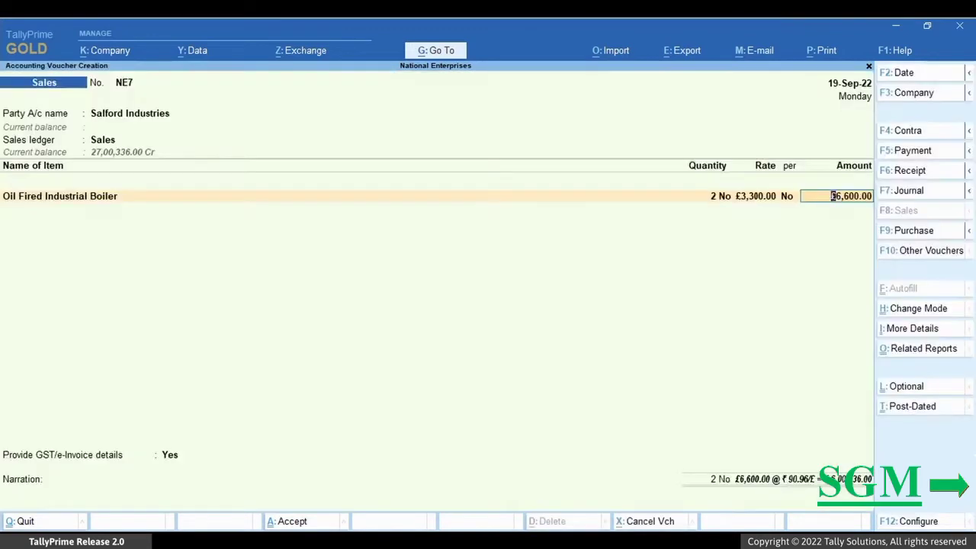
key(Return)
Add the IGST ledger below the boiler item and accept its calculated tax amount.
key(Return)
text(Ig)
key(Return)
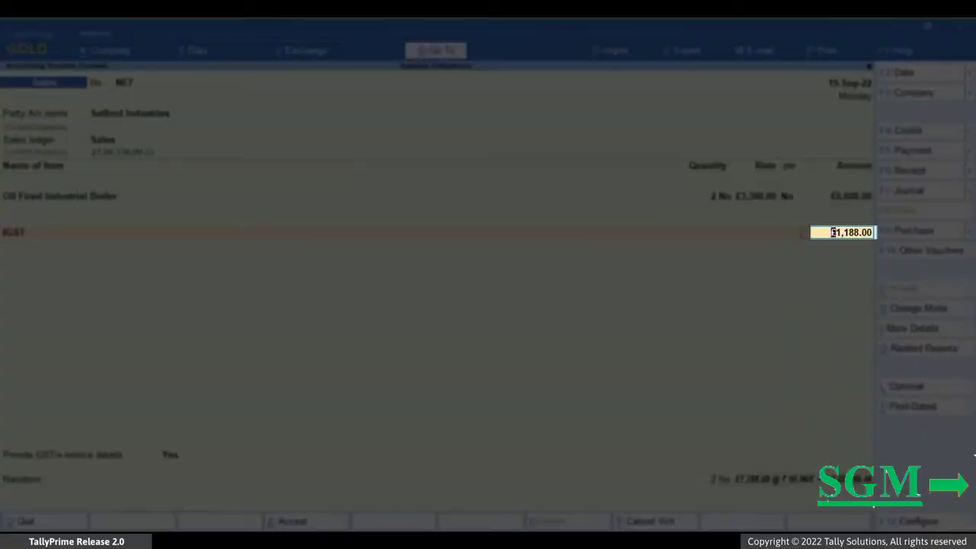
key(Return)
key(Return)
key(Return)
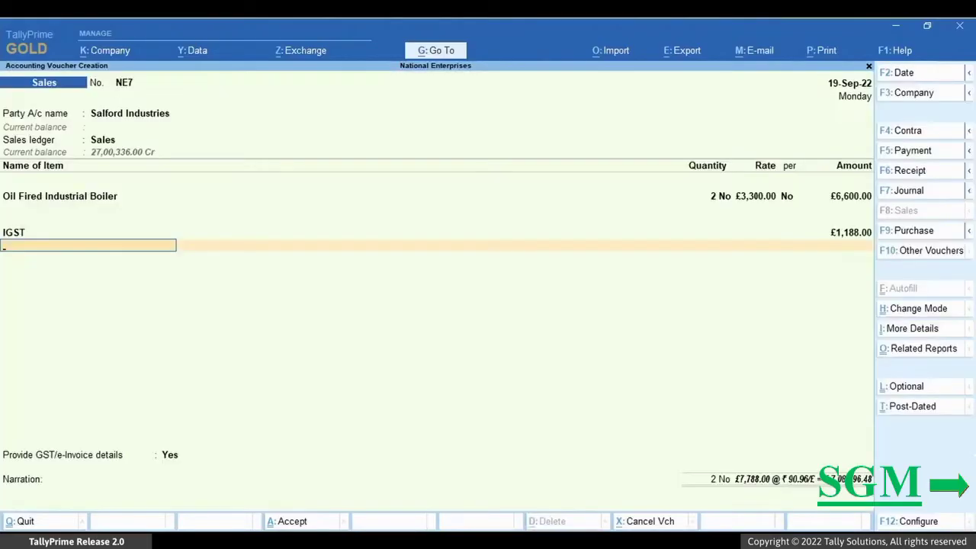
Provide GST/e-Invoice details for the taxable export: the shipping bill number, date 19-Sep-22 and a Cochin port code.
key(Return)
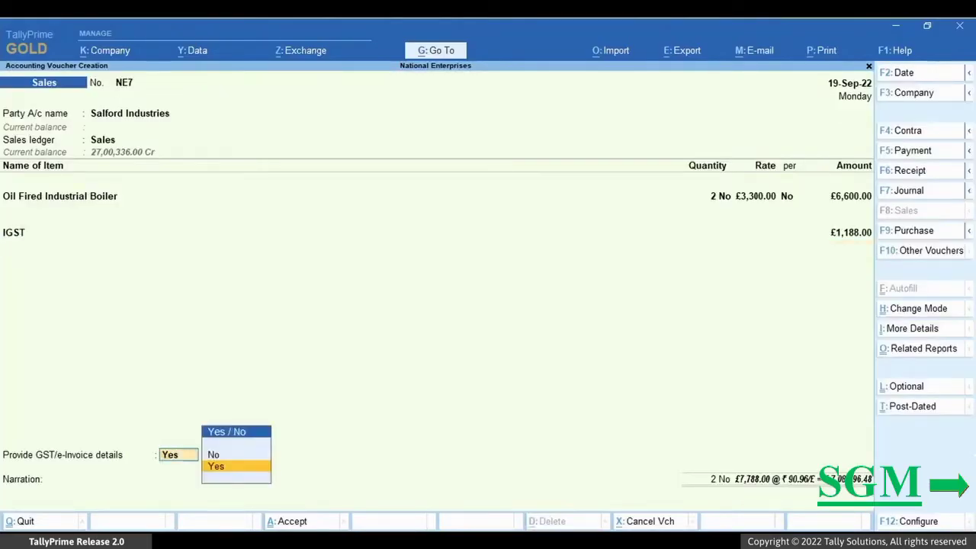
key(Return)
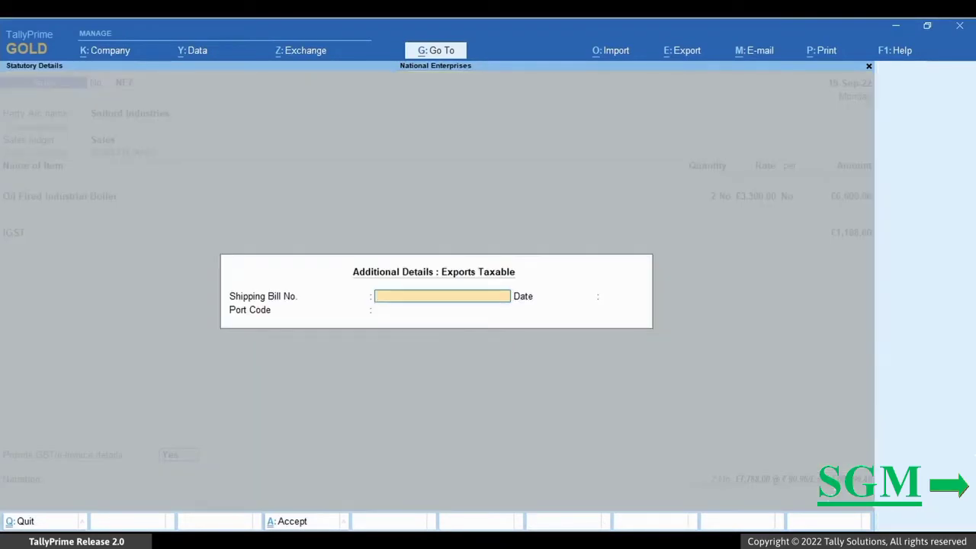
text(456987)
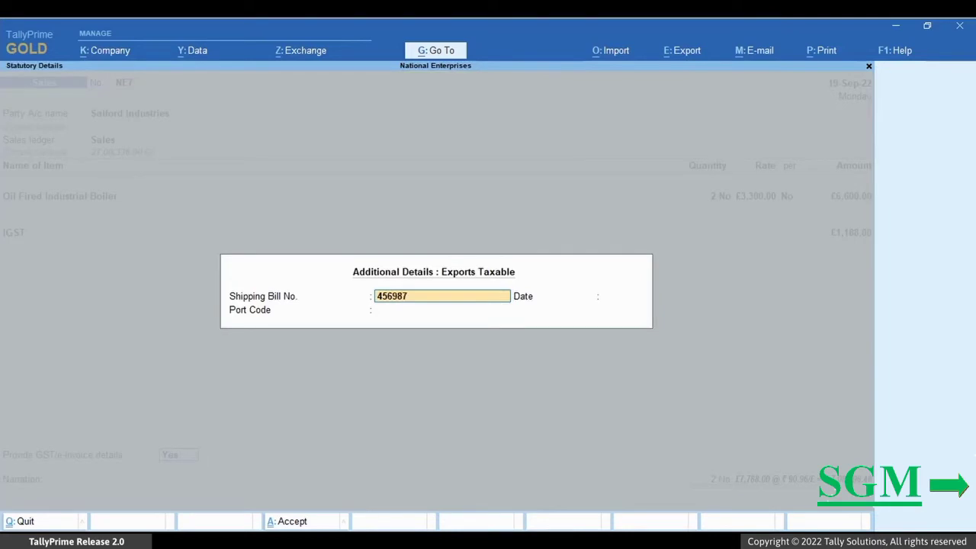
key(Return)
text(19)
key(Return)
text(Coc)
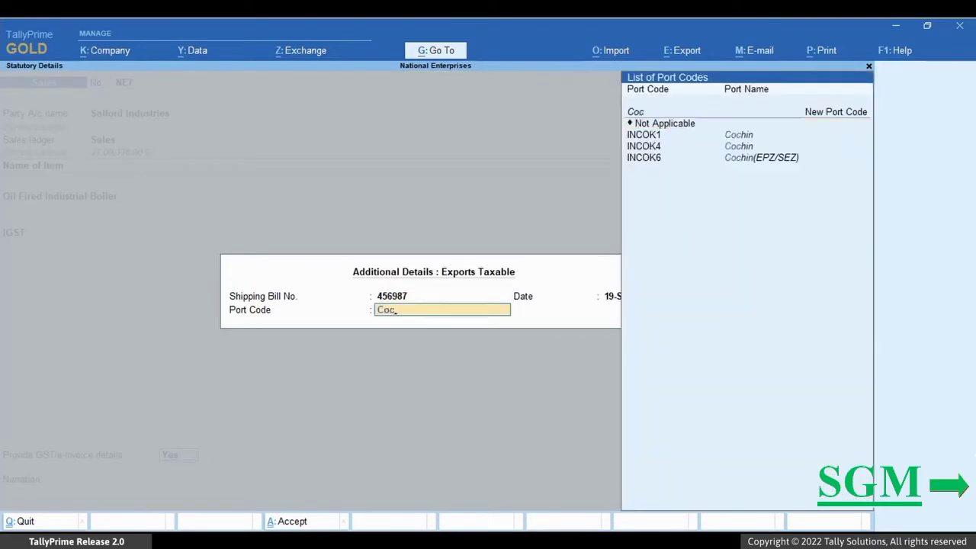
key(Return)
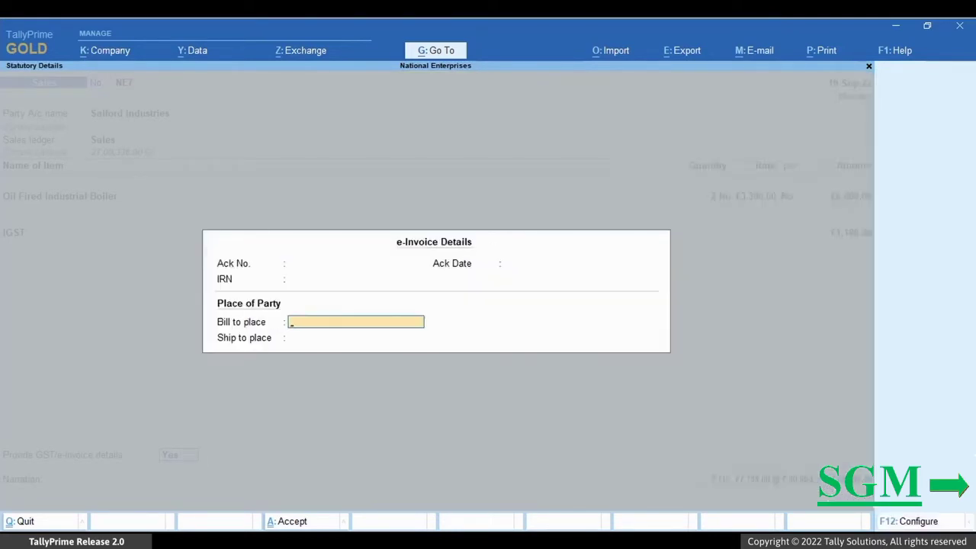
Set both the bill-to and ship-to places in the e-Invoice details to England.
text(England)
key(Return)
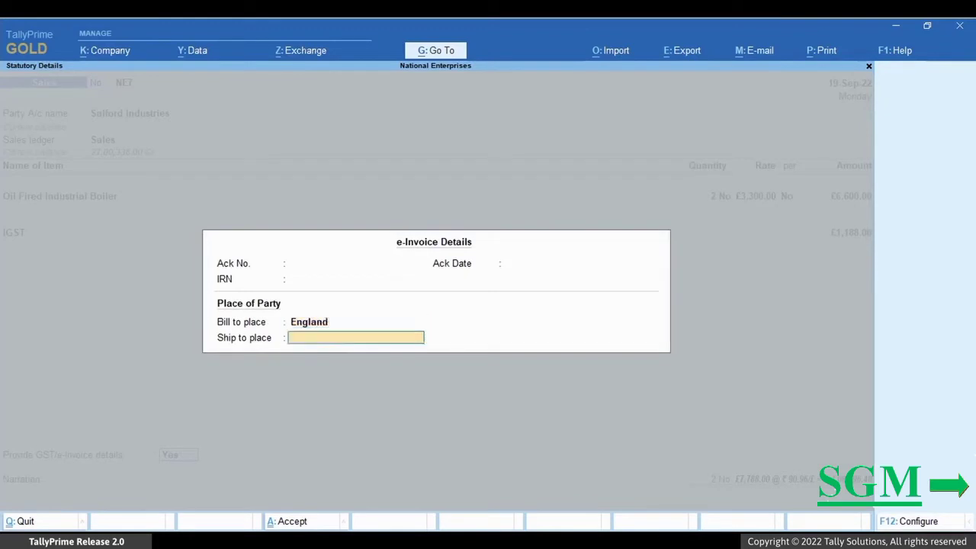
text(England)
key(Return)
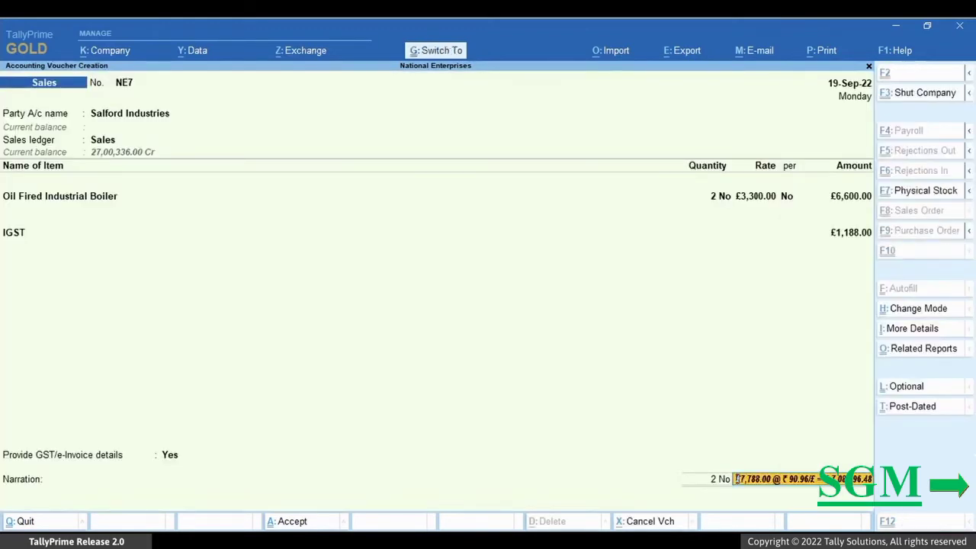
Configure the voucher's print settings so that Show Base & Foreign Currencies for Total is Yes.
key(ctrl+p)
key(Left)
key(Left)
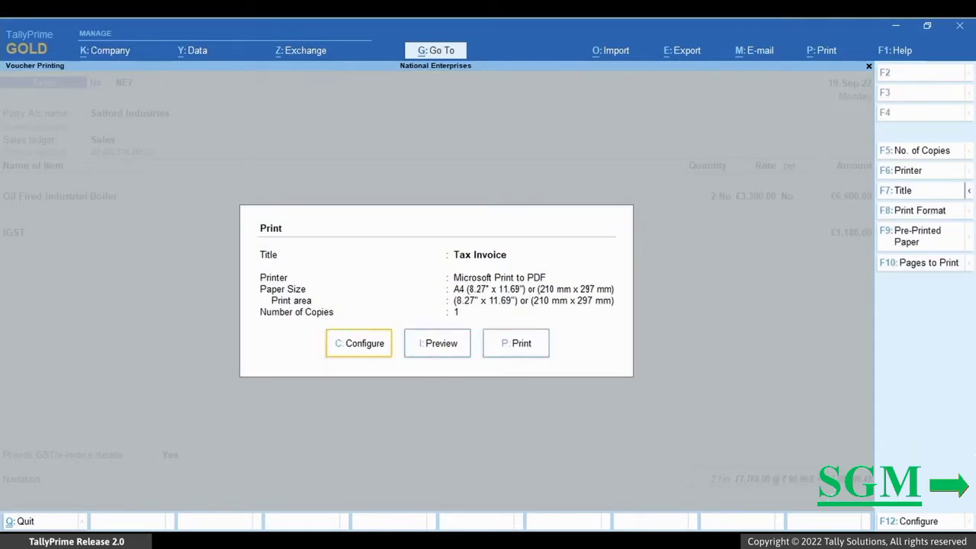
key(Return)
text(Bas)
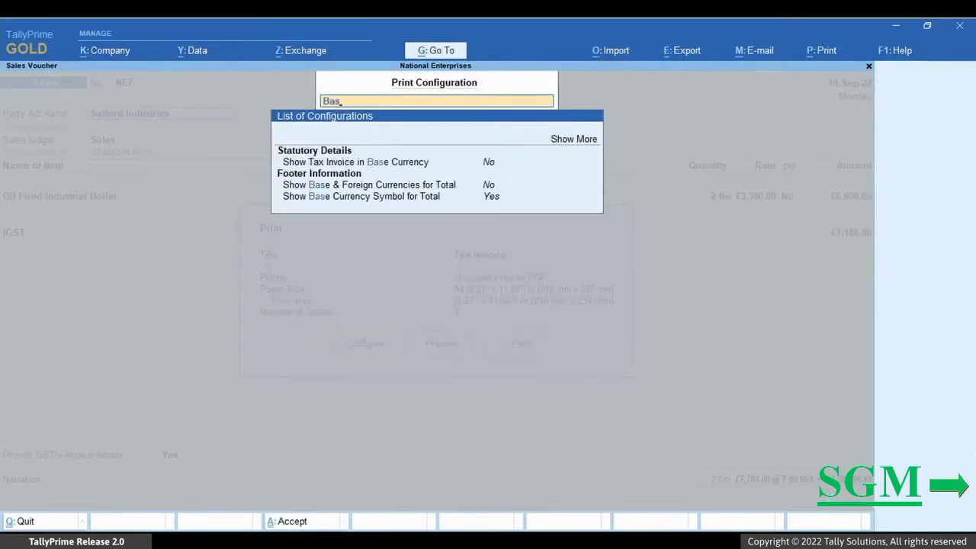
key(Down)
key(Down)
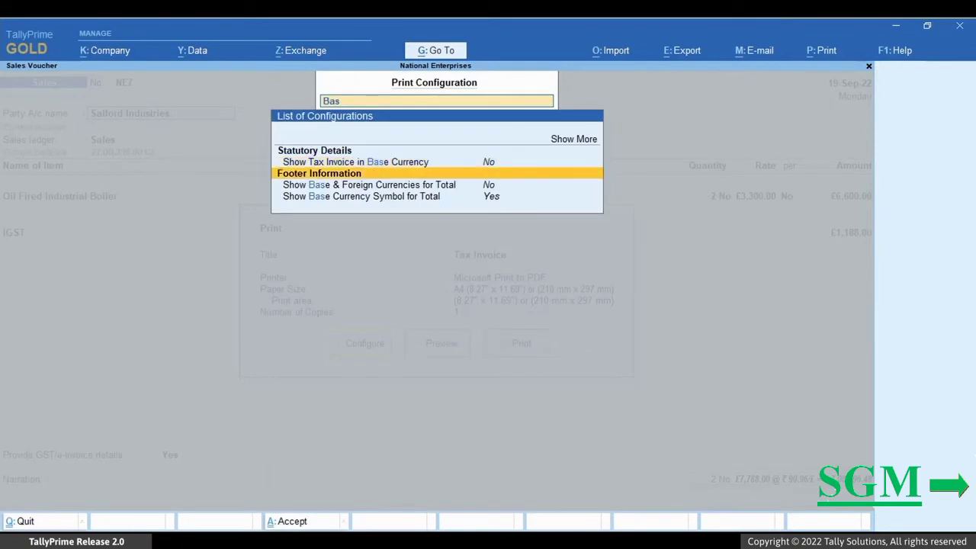
key(Return)
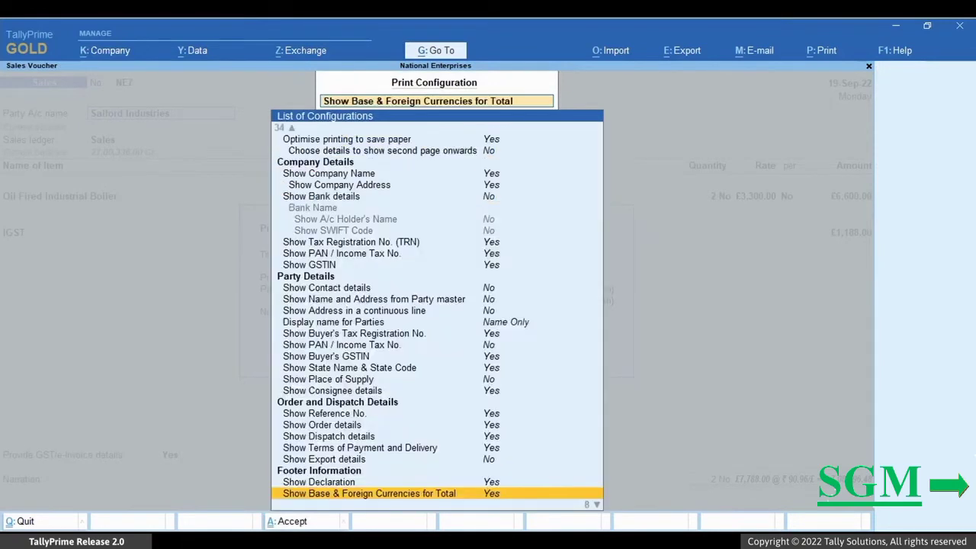
key(Escape)
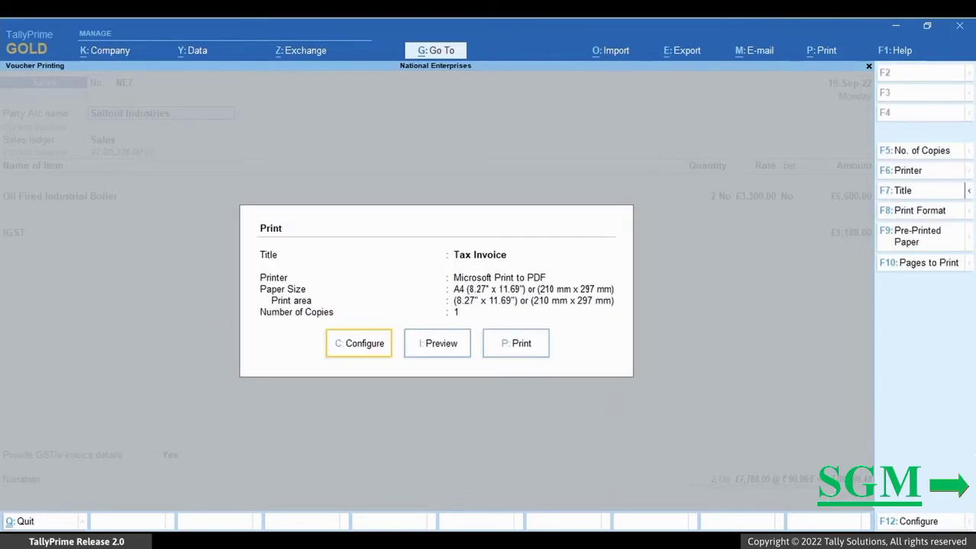
Preview the printed tax invoice, enlarge it to check the total in both currencies, and return to the voucher.
key(Right)
key(Return)
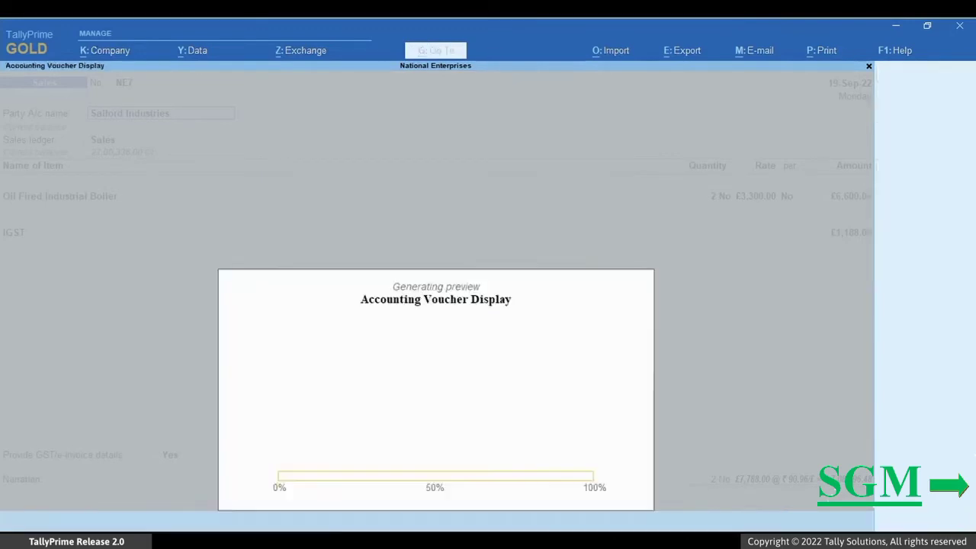
key(Return)
scroll(640, 243, down, 5)
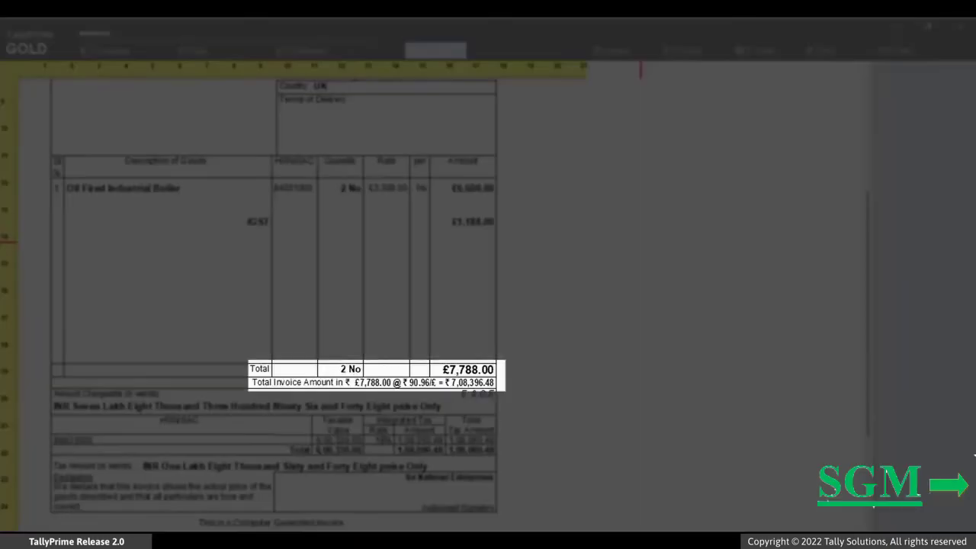
key(Escape)
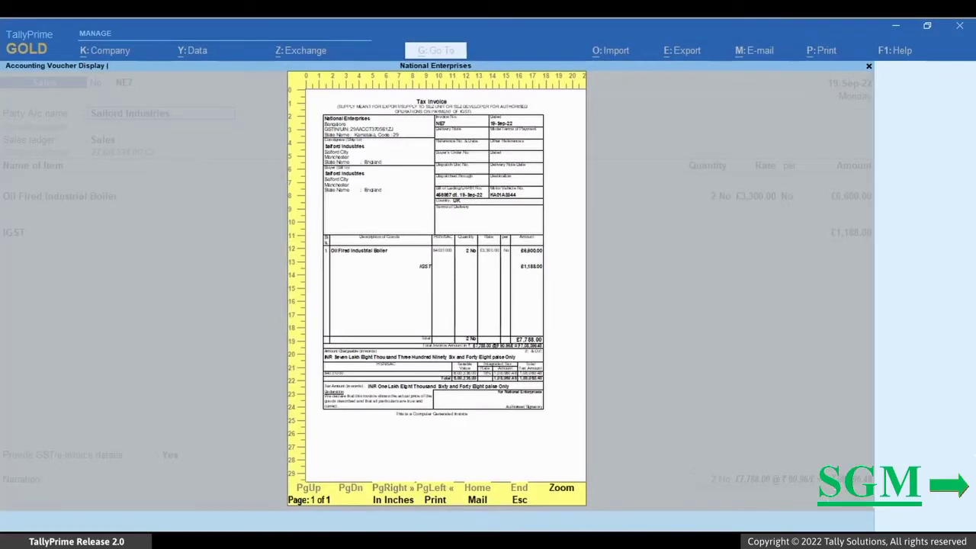
key(Escape)
key(Escape)
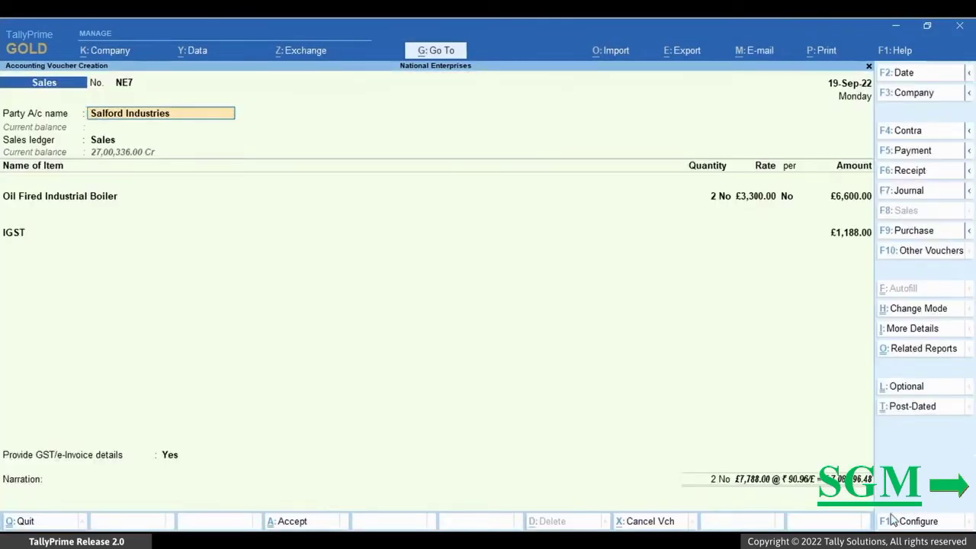
Save the Salford Industries sales voucher and generate its e-Invoice.
key(ctrl+a)
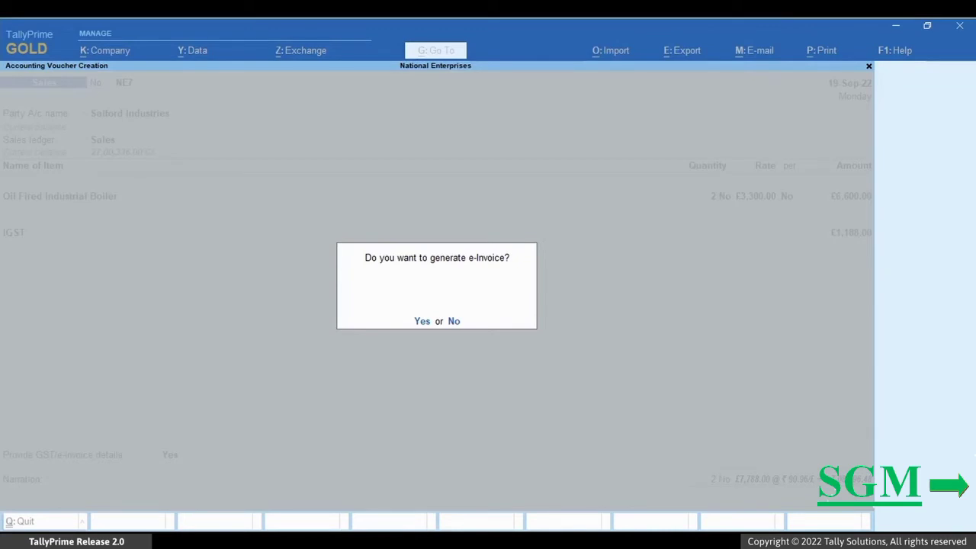
key(y)
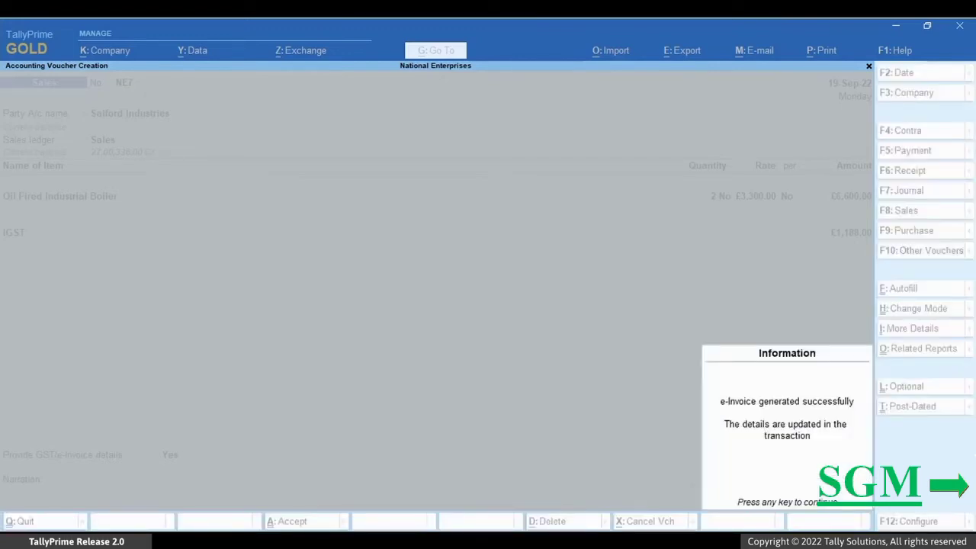
key(Return)
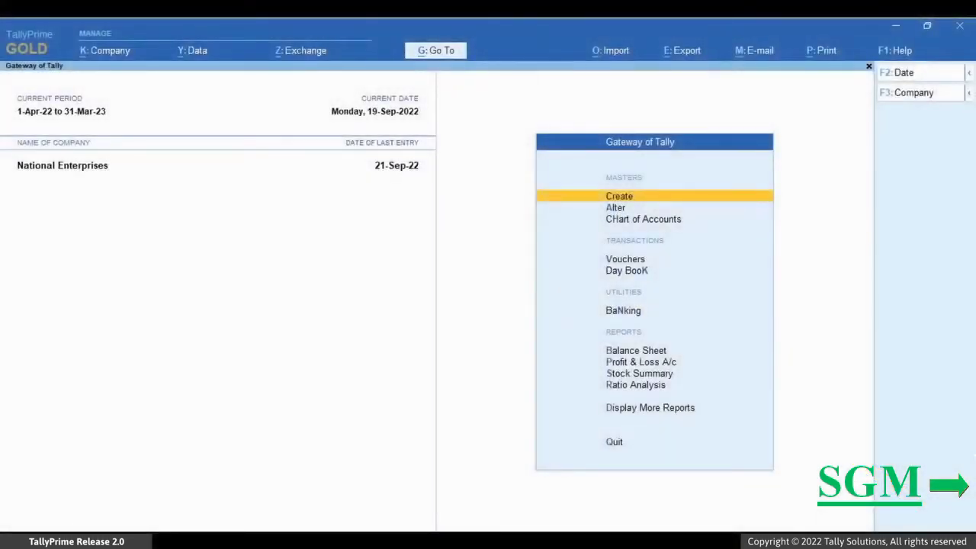
Open the company's GST details through the company features, keeping the existing feature settings.
key(F11)
key(Return)
key(Return)
key(Return)
key(Return)
key(Return)
key(Return)
key(Return)
key(Return)
key(Return)
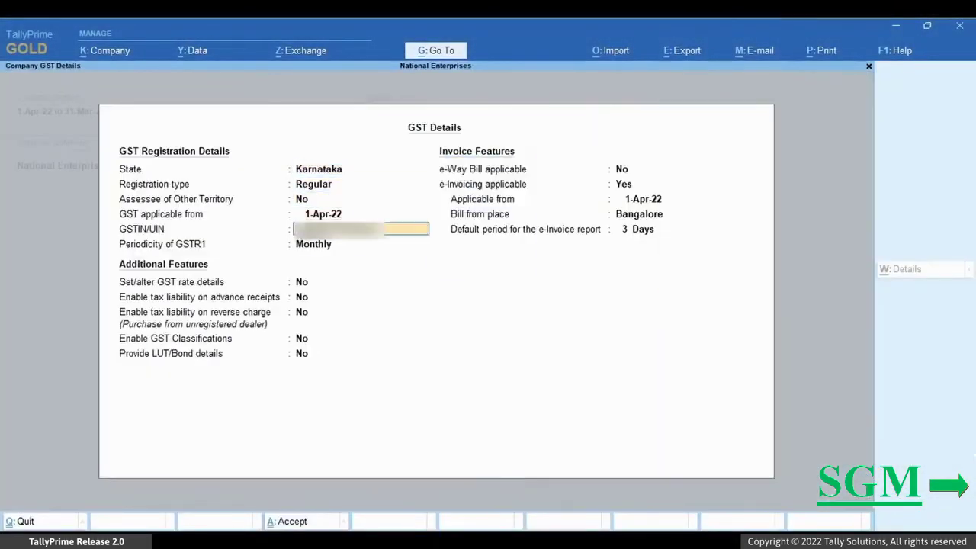
Set Provide LUT/Bond details to Yes in the company's GST details, keeping the other registration and additional feature settings.
key(Return)
key(Return)
key(Return)
key(Return)
key(Return)
key(Return)
text(y)
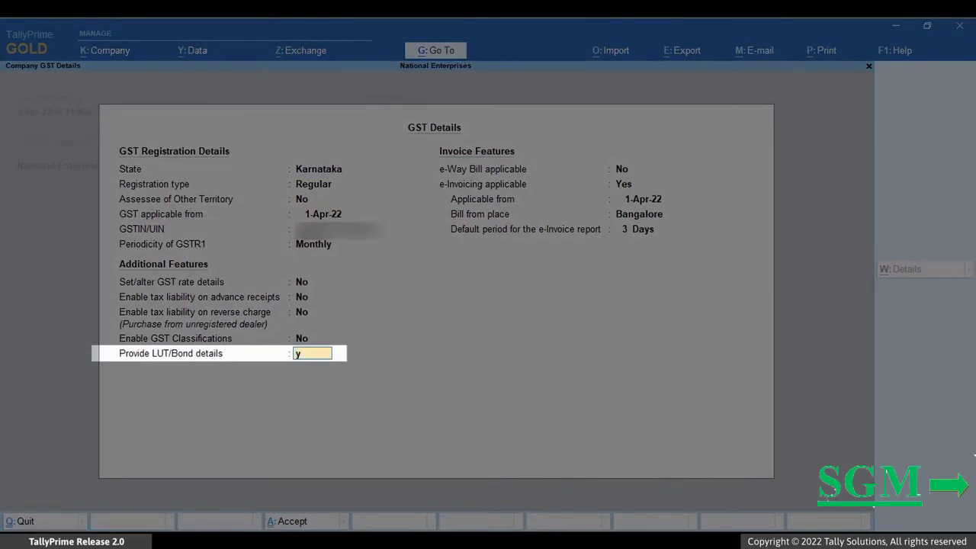
text(es)
key(Return)
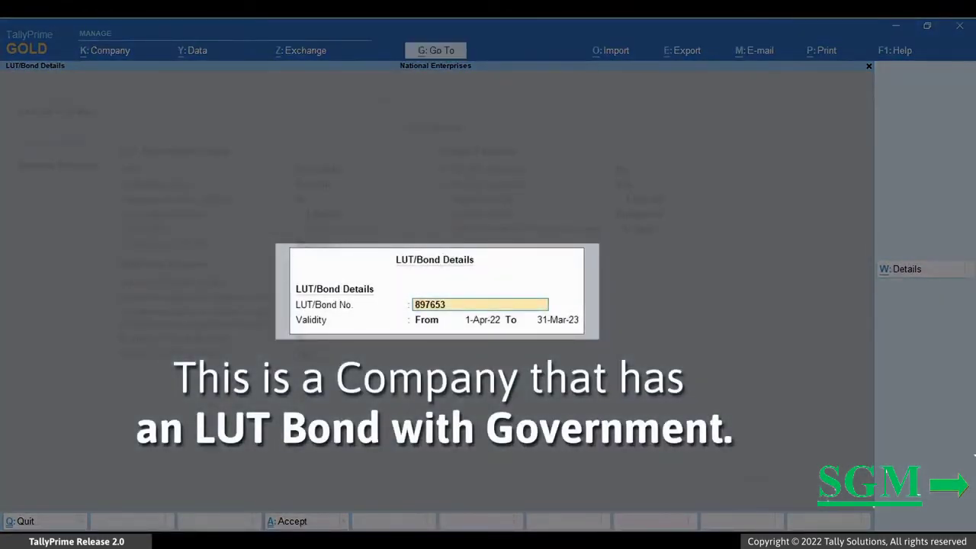
Accept the existing LUT/Bond number and validity period, and save the company's GST details and features.
key(ctrl+a)
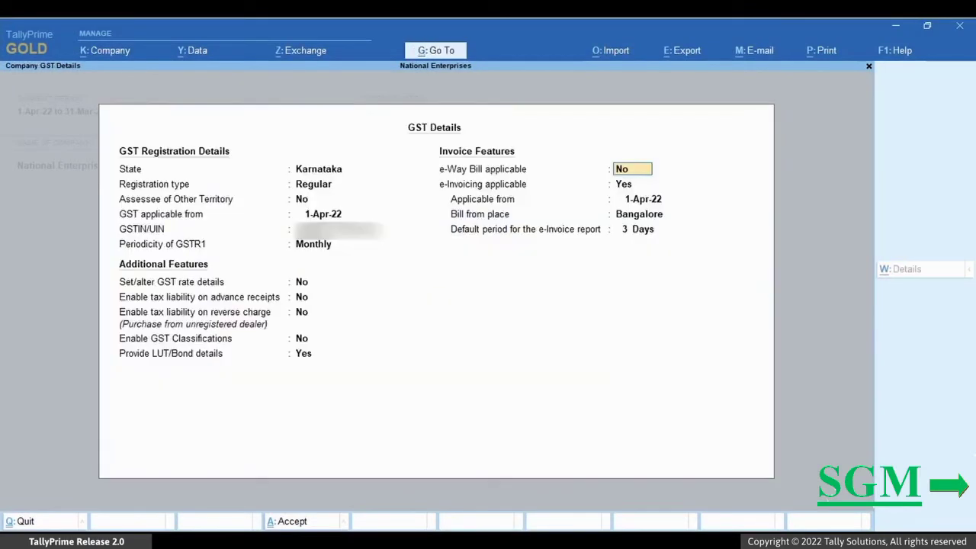
key(ctrl+a)
key(ctrl+a)
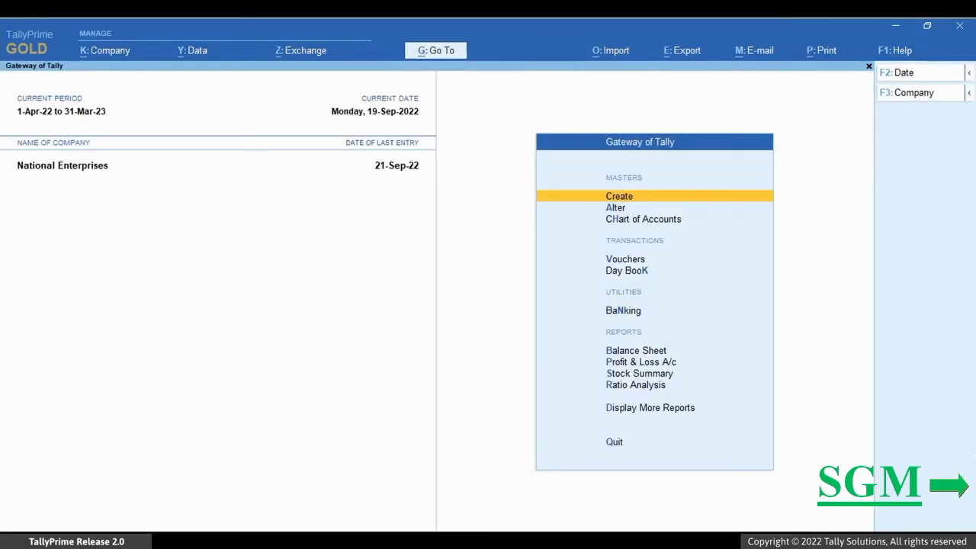
Open the creation screen for a new sales voucher.
key(alt+g)
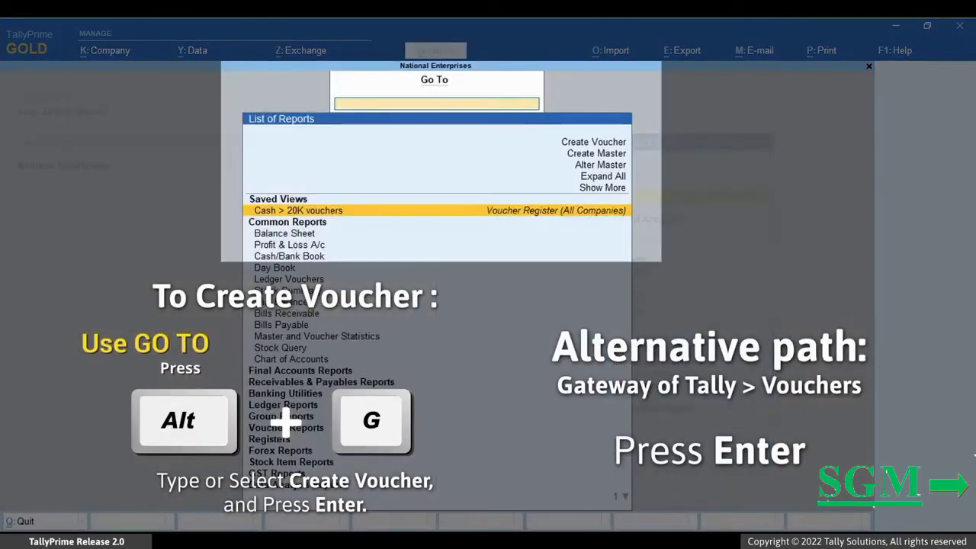
key(Up)
key(Up)
key(Up)
key(Up)
key(Up)
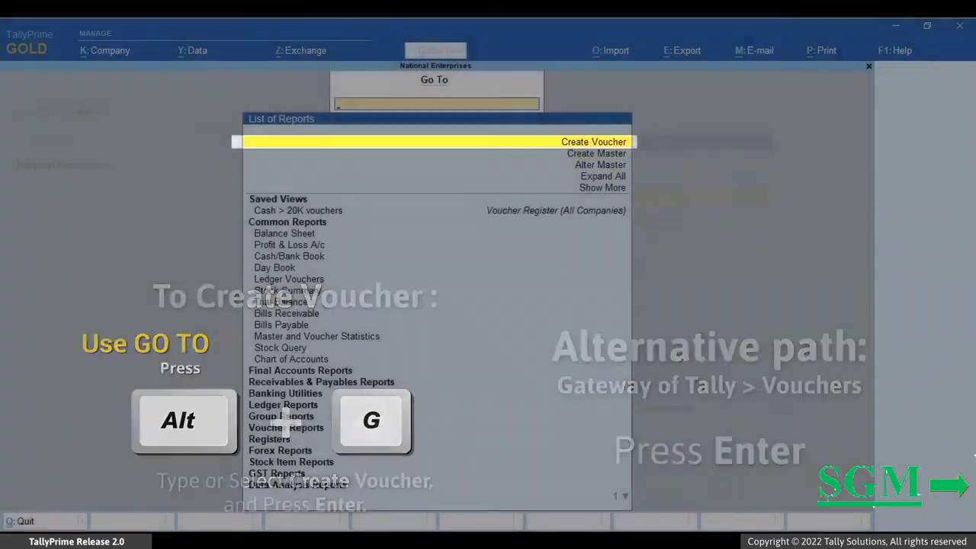
key(Return)
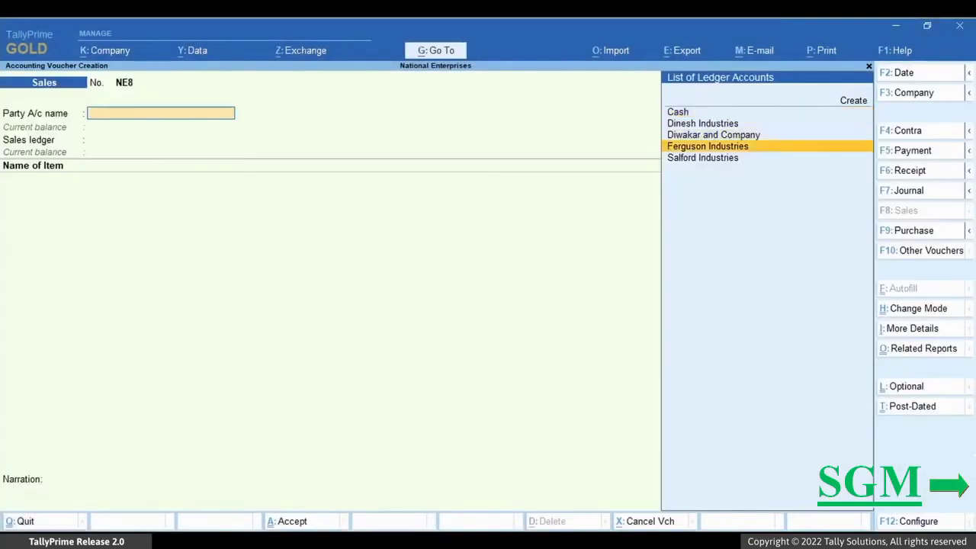
Choose Ferguson Industries as the party with bill of lading 321654 dated 19-Sep-22, the motor vehicle number and region England, using the Sales ledger.
key(Return)
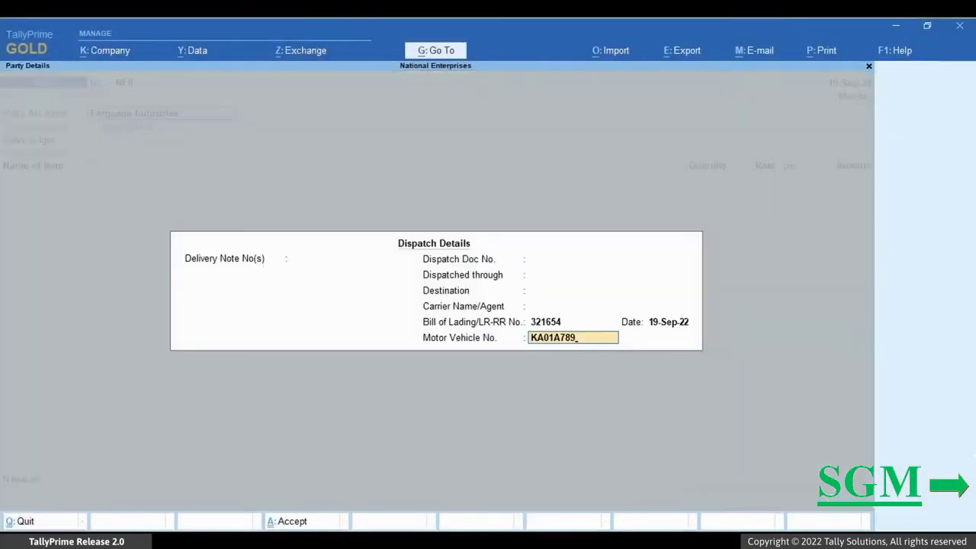
key(Return)
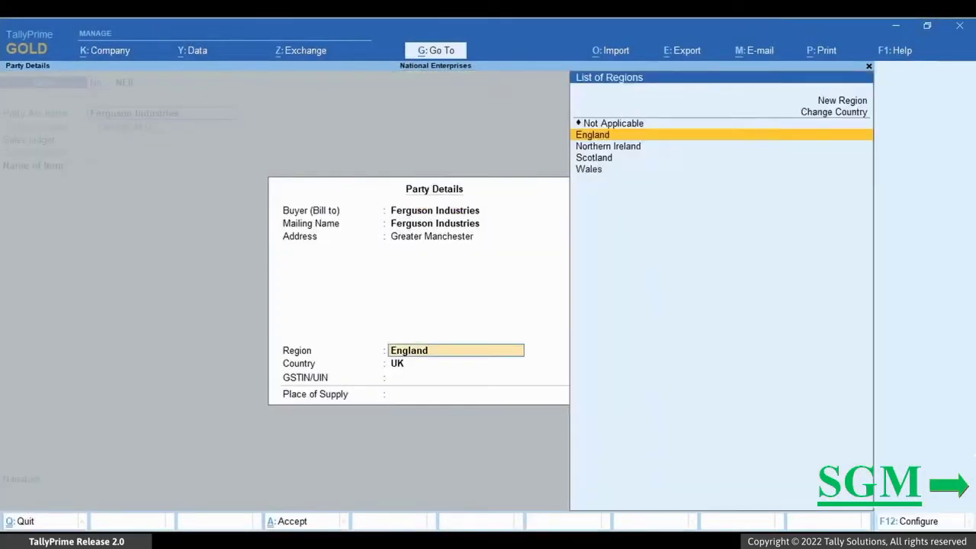
key(Return)
key(Return)
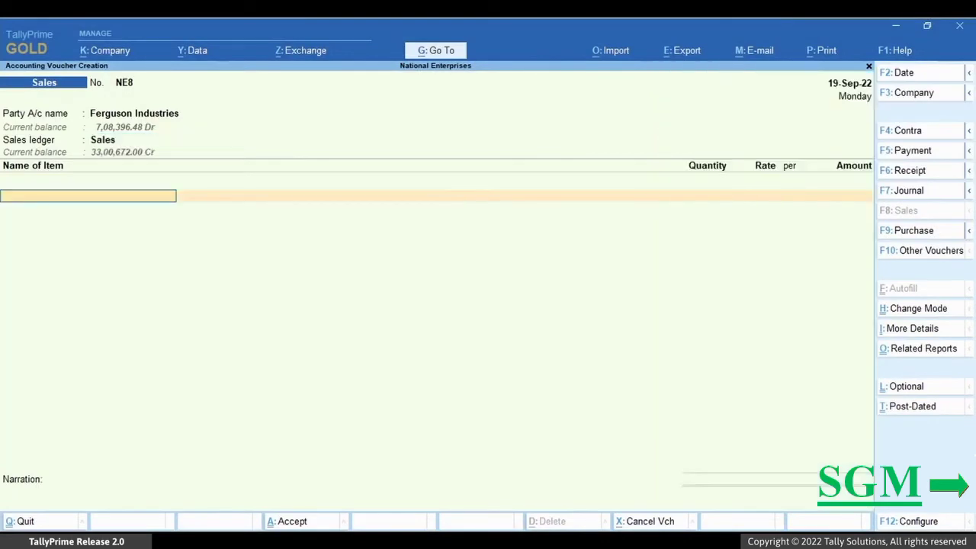
Add 2 No of Oil Fired Industrial Boiler at £3,300.00 each with an exchange rate of ₹ 90.96/£.
key(Down)
key(Down)
key(Return)
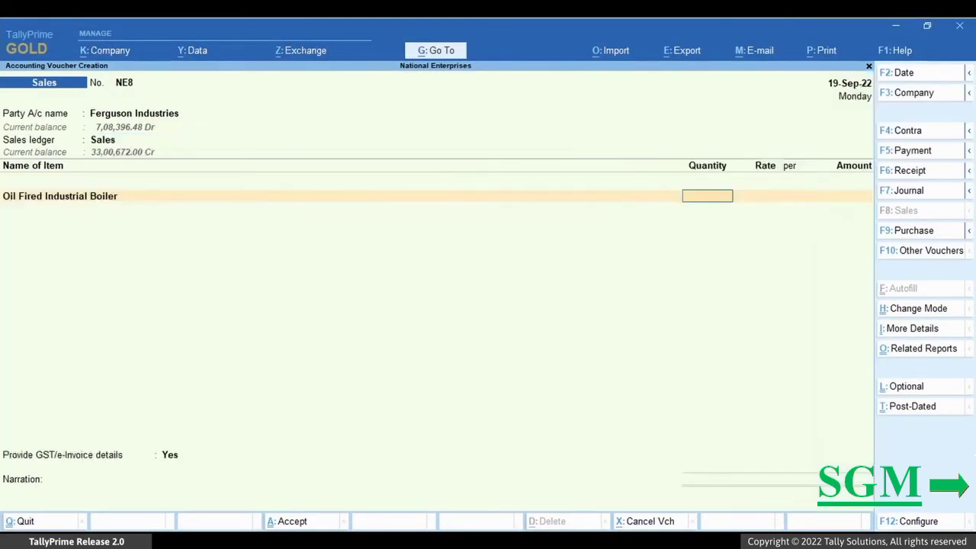
text(2)
key(Return)
key(Return)
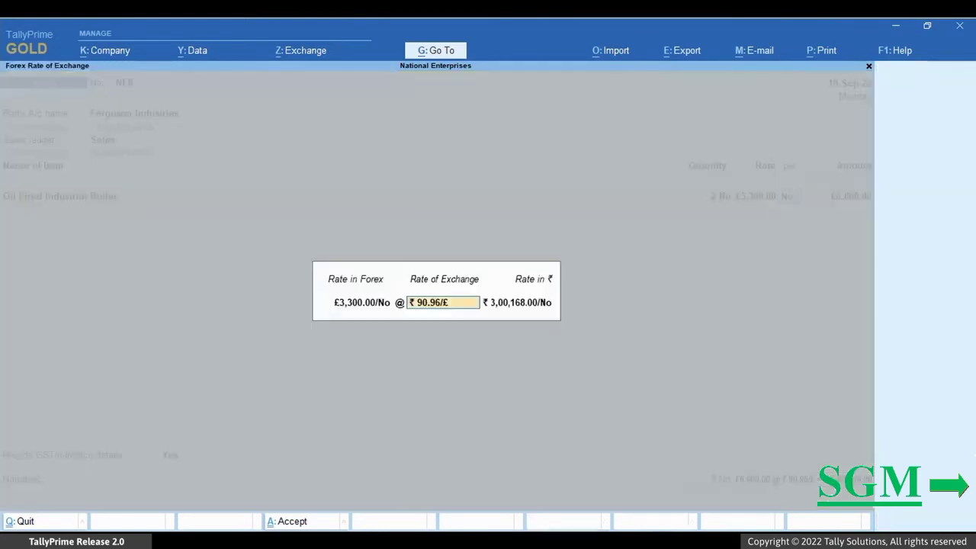
key(Return)
key(Return)
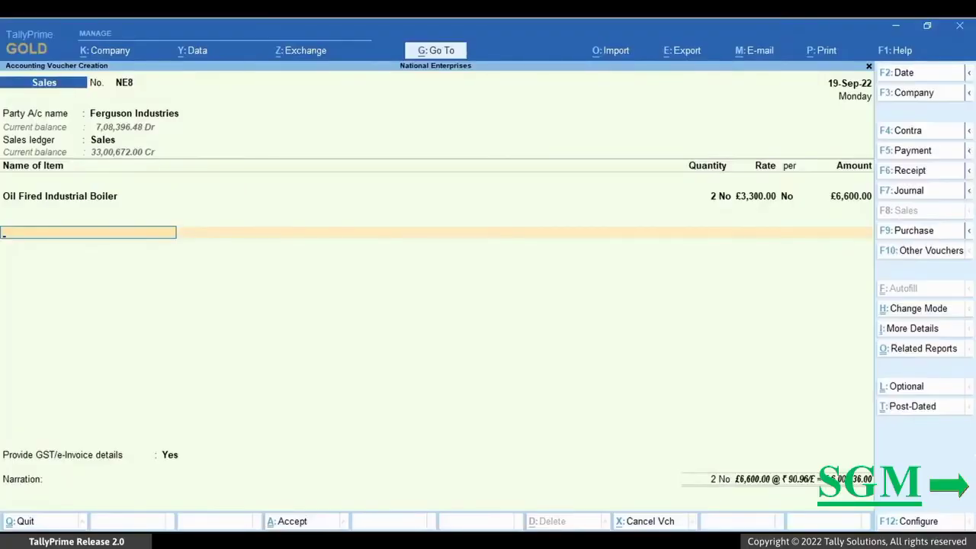
End the item list and provide the export LUT/Bond details: shipping bill number 123654, date 19-Sep-22 and a Cochin port code.
key(Return)
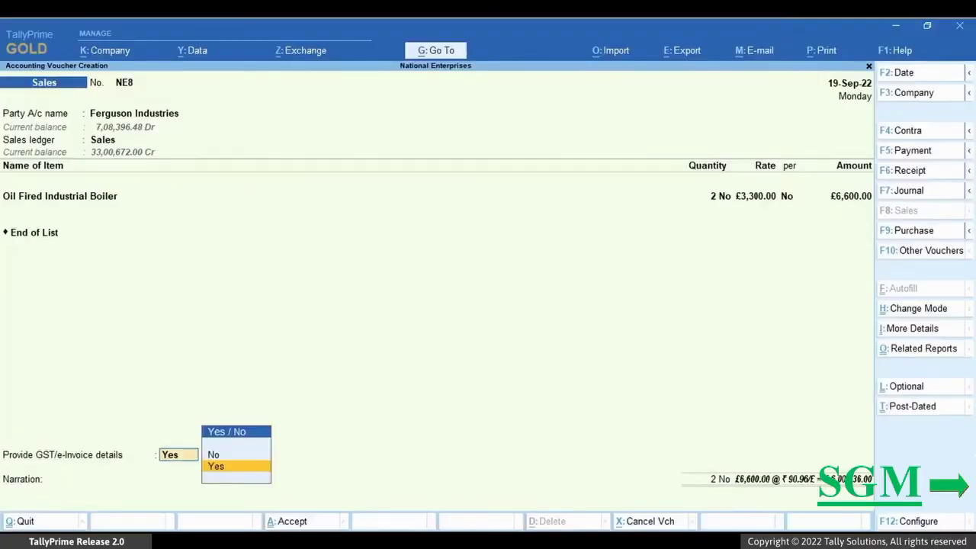
key(Return)
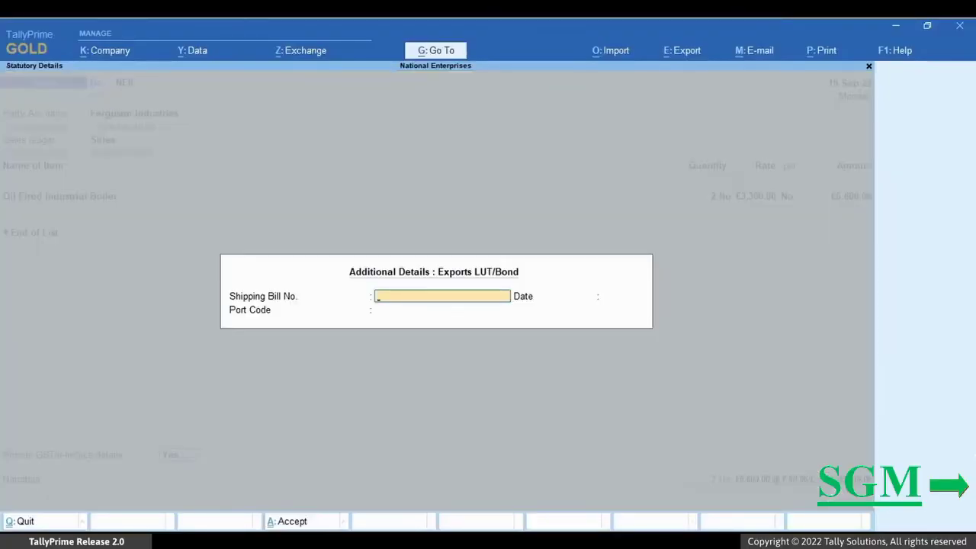
text(123654)
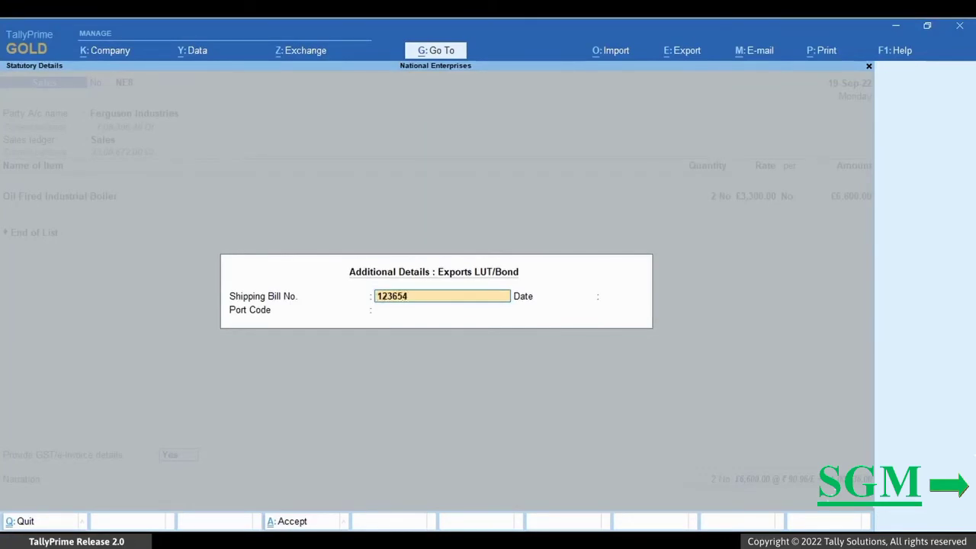
key(Return)
text(19-S)
key(Return)
text(Coch)
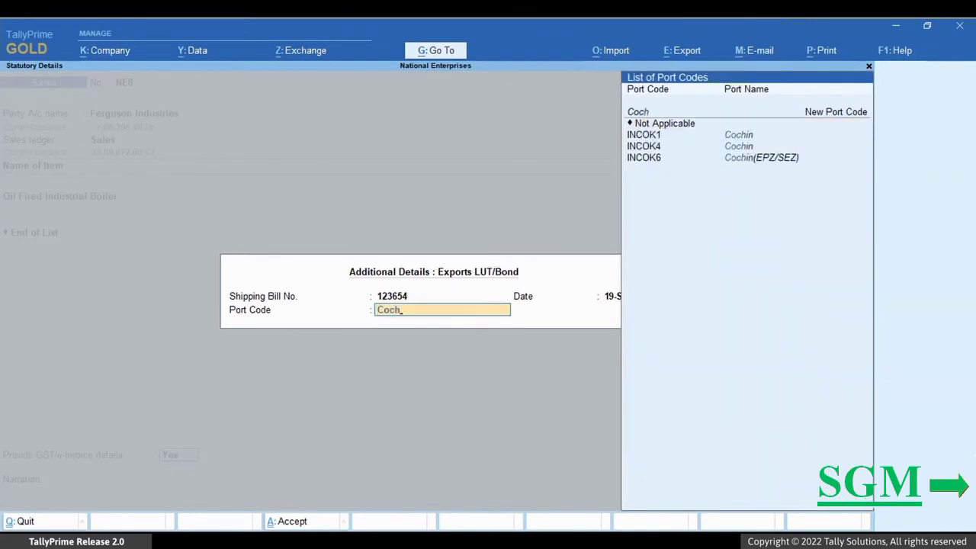
key(Return)
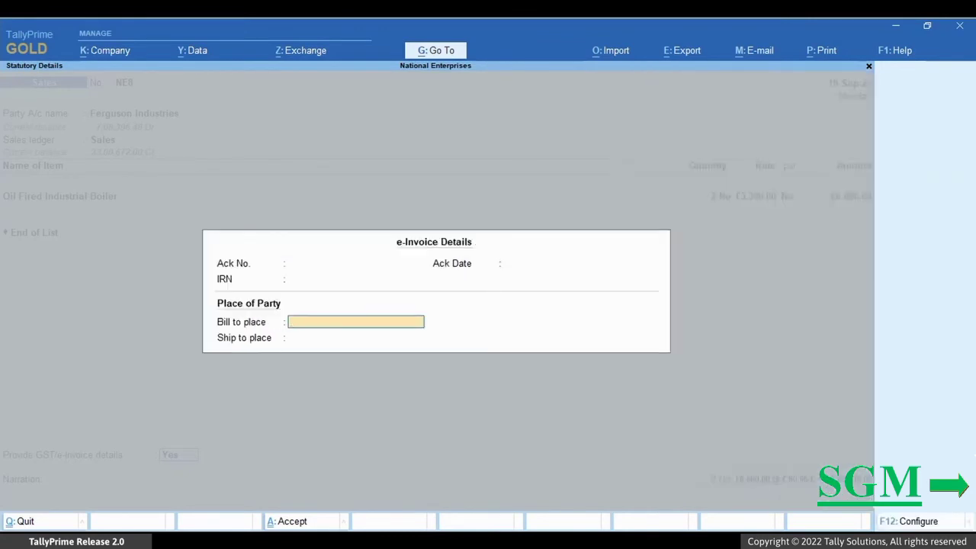
Set both the bill-to place and ship-to place to England in the e-Invoice details.
text(England)
key(Return)
text(England)
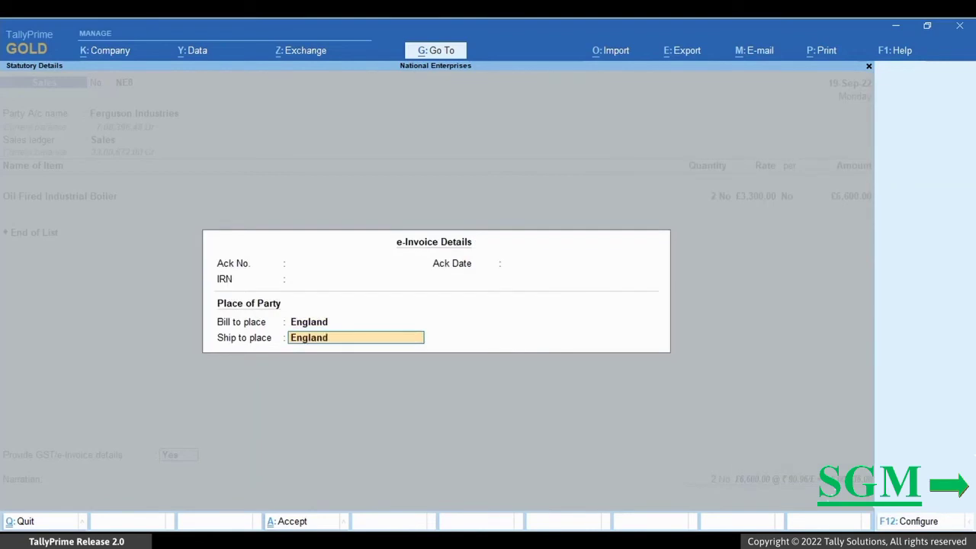
key(Return)
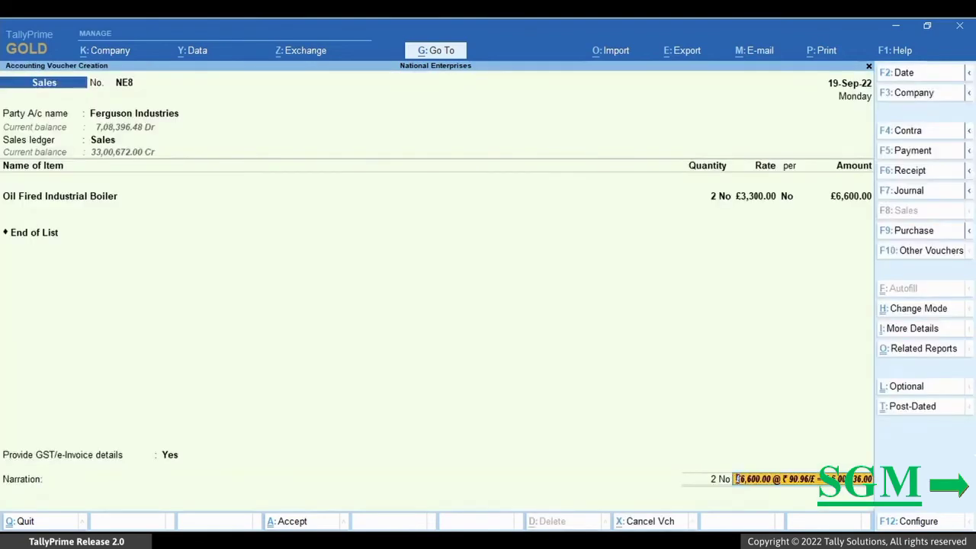
Accept the bill-wise details as New Ref NE8, save the Ferguson Industries sales voucher and generate its e-Invoice.
key(Return)
key(Return)
key(Return)
key(Return)
key(Return)
key(Return)
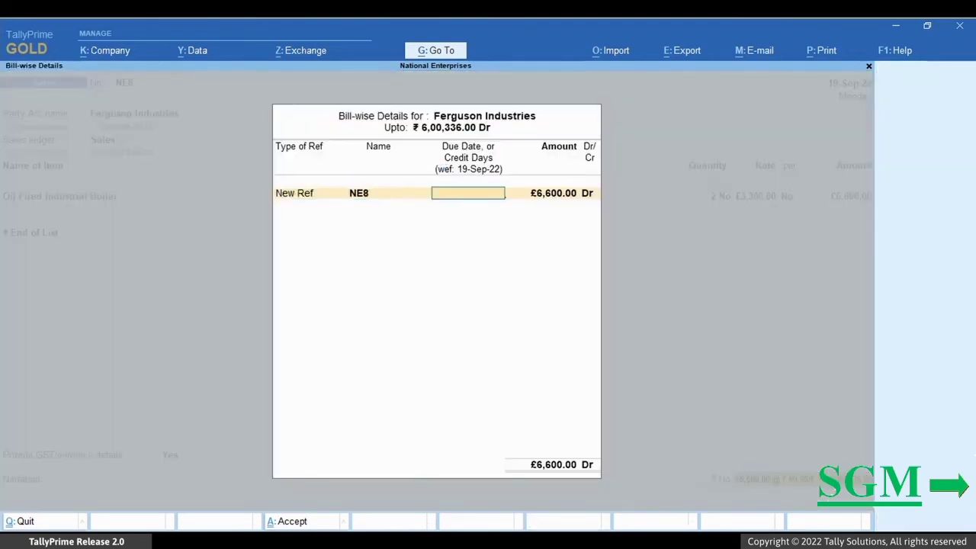
key(Return)
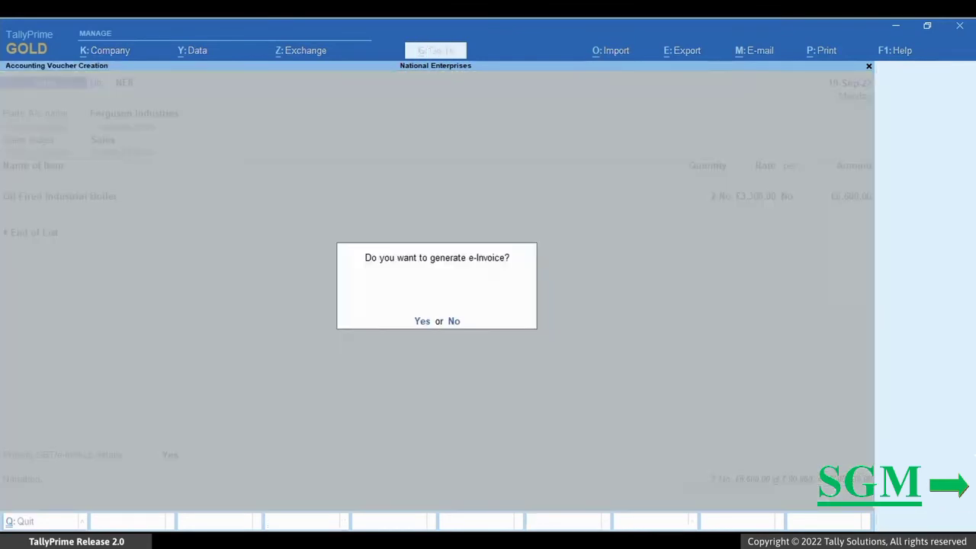
key(y)
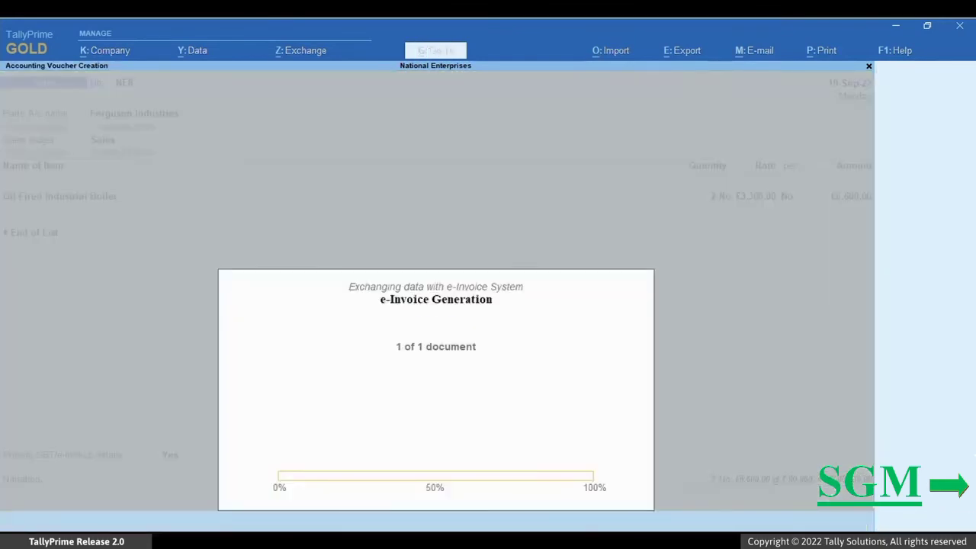